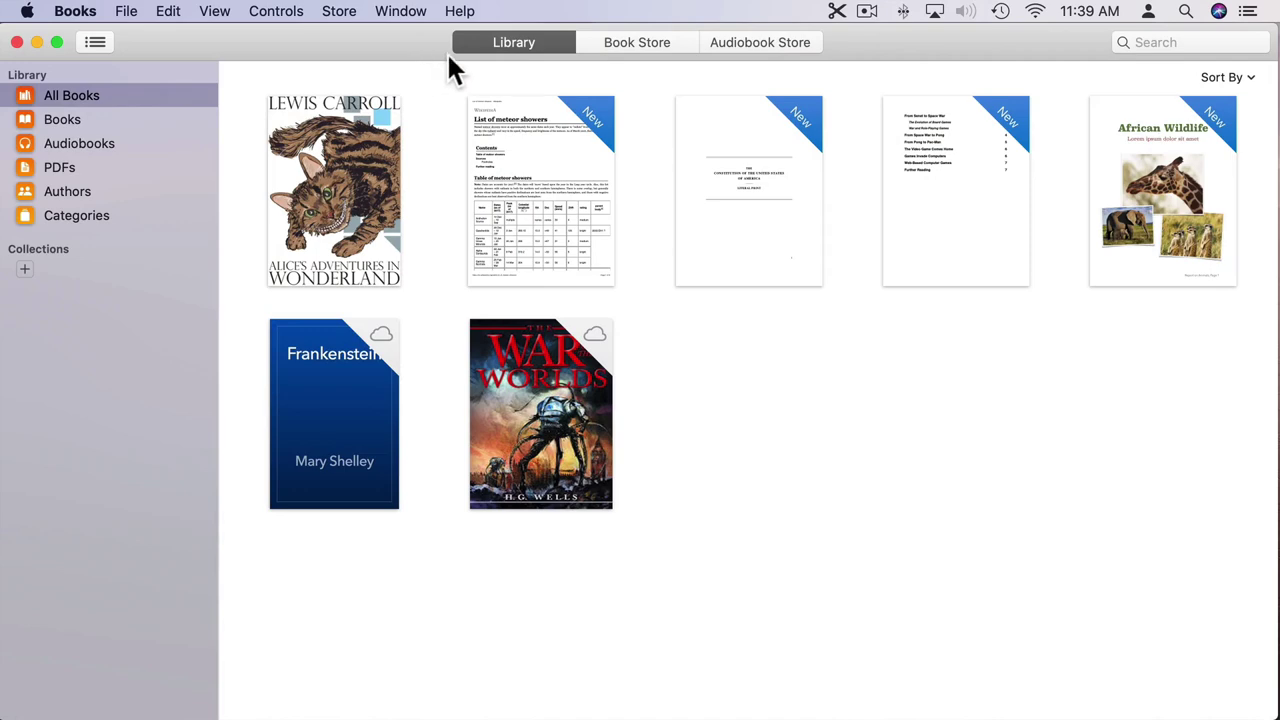
- Browse the Kids category of the Book Store, looking through its new releases and bestsellers
click(614, 50)
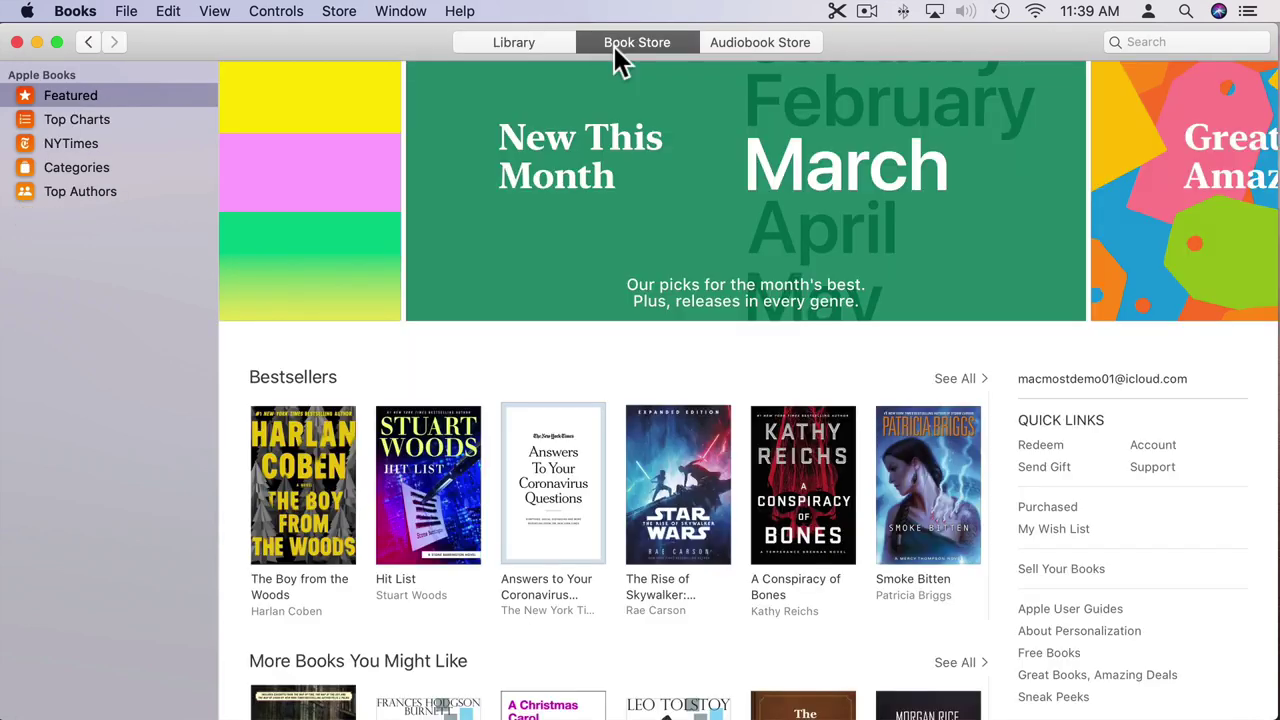
click(78, 166)
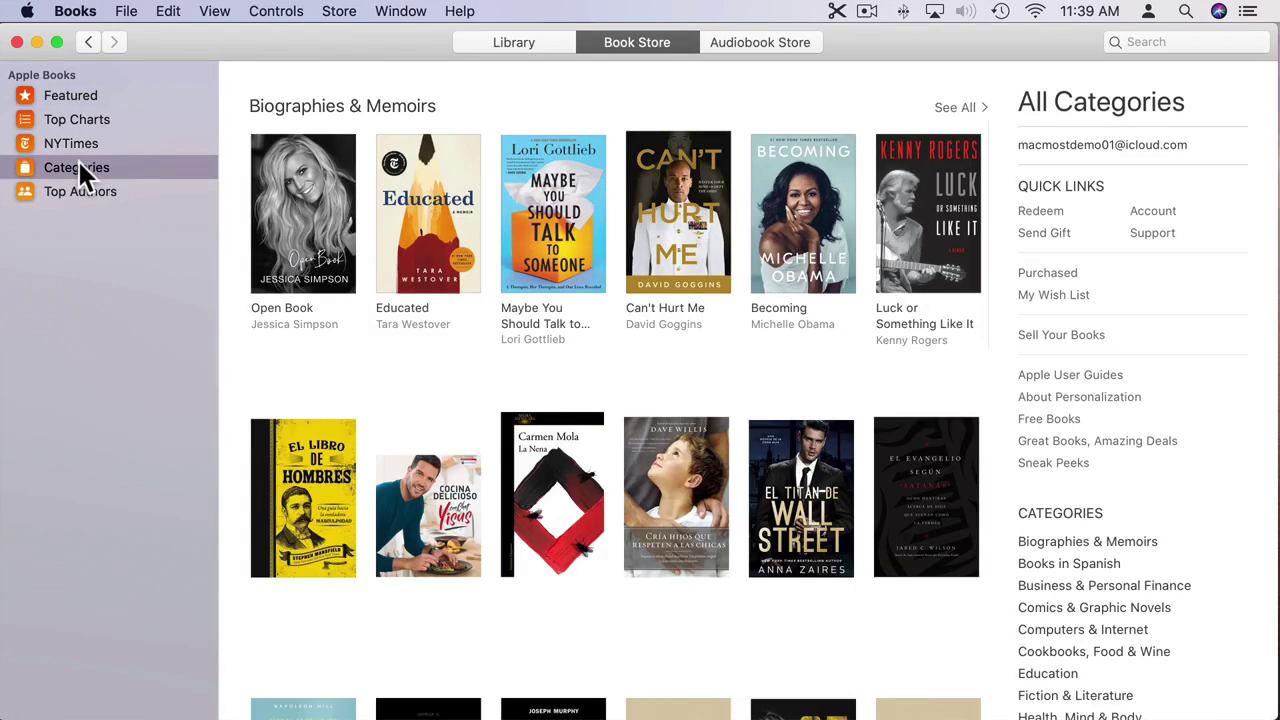
scroll(1057, 537, down, 10)
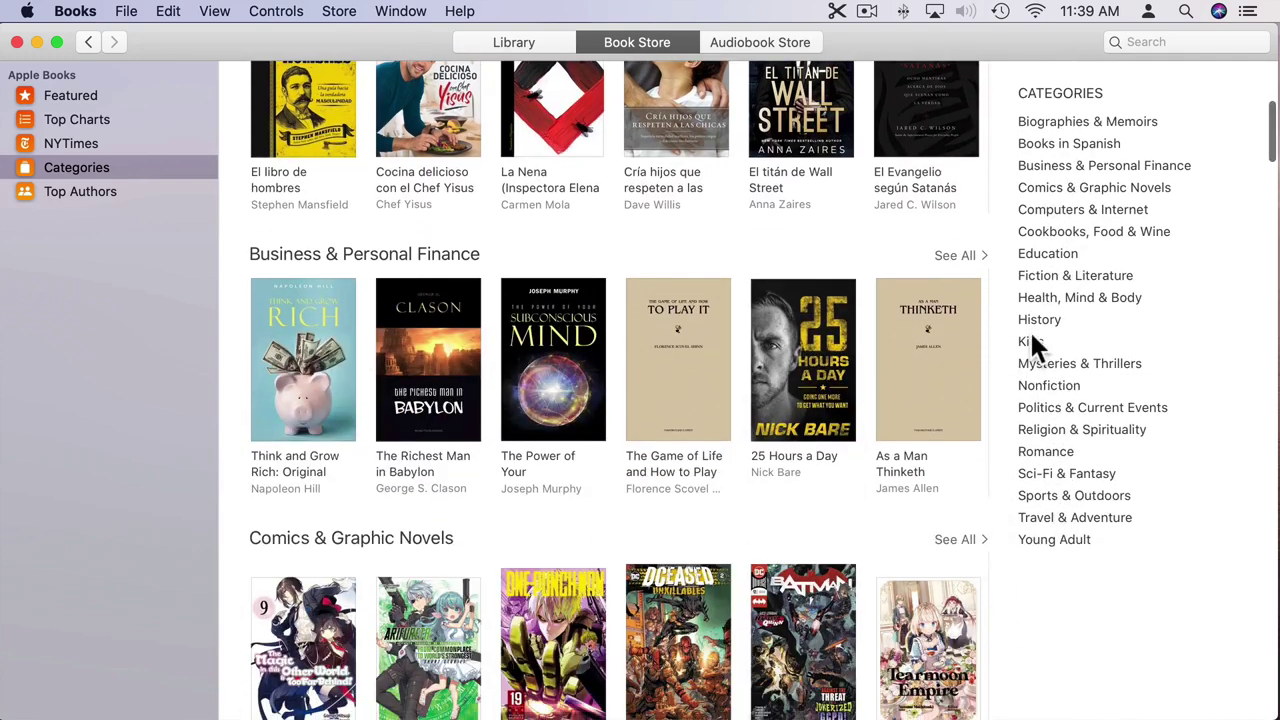
click(1032, 343)
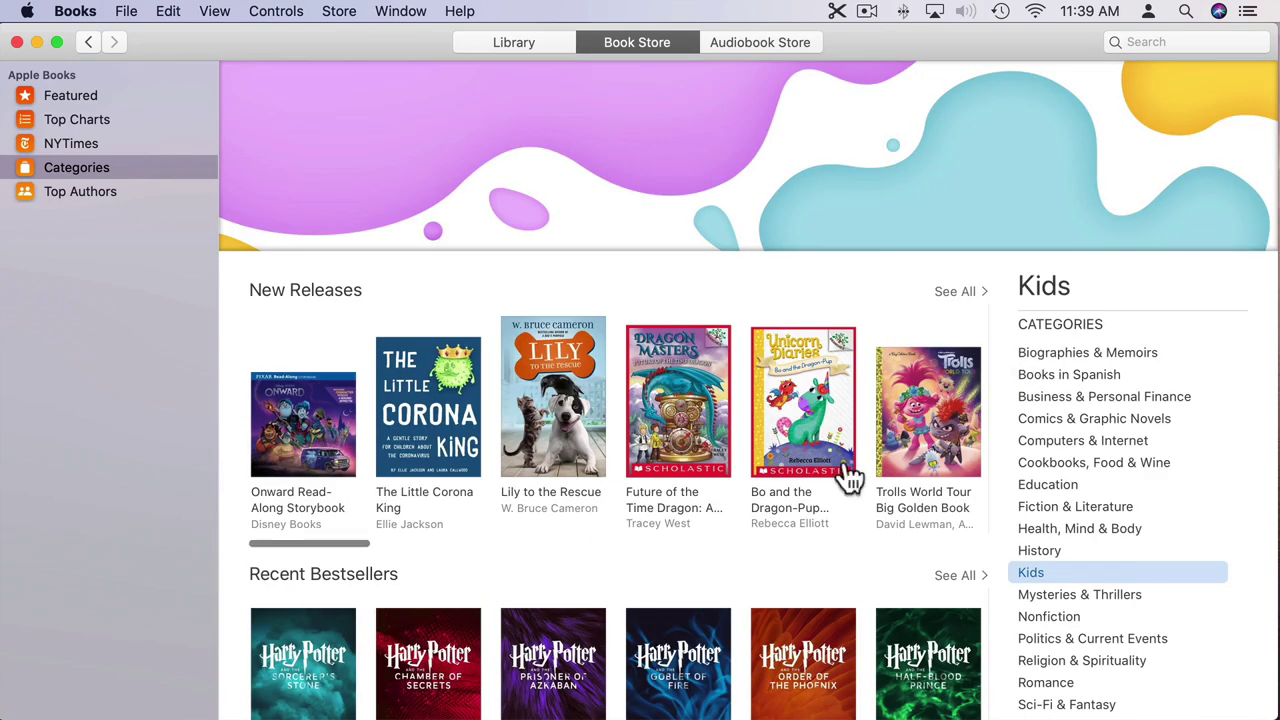
scroll(750, 560, down, 10)
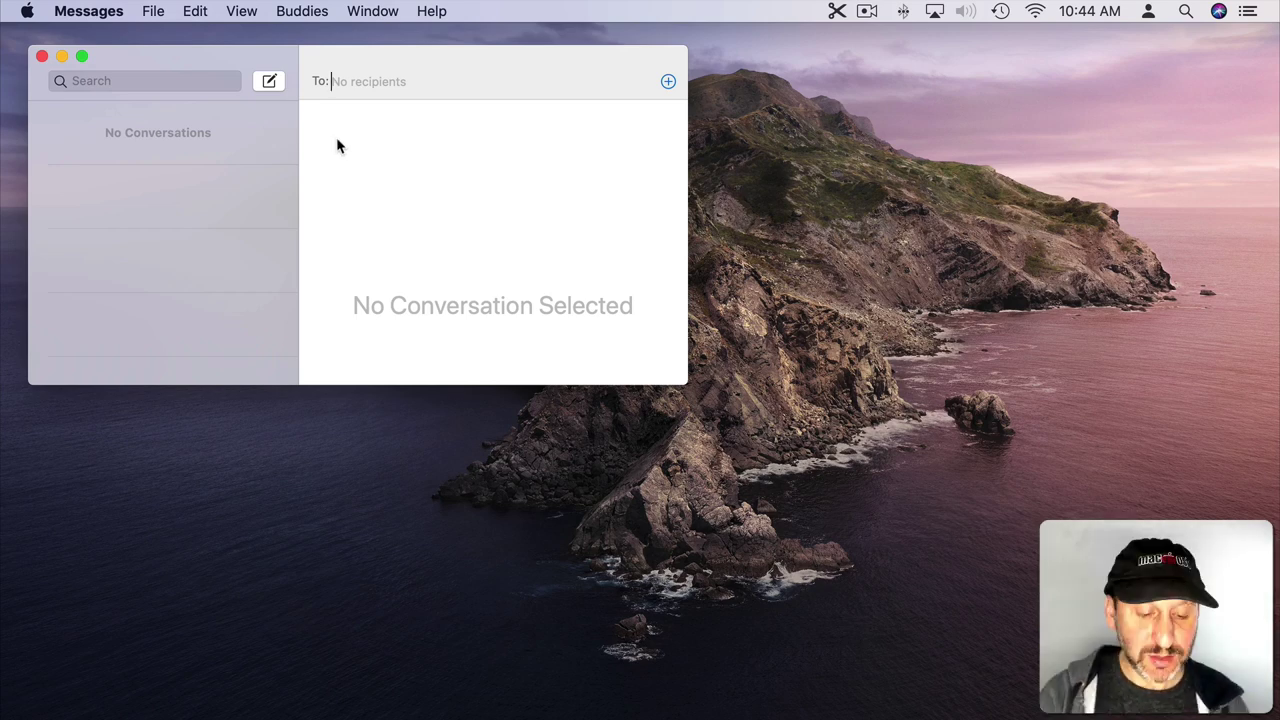
- Switch to Messages and send the message "Hello" to Test Account
text(T)
key(Return)
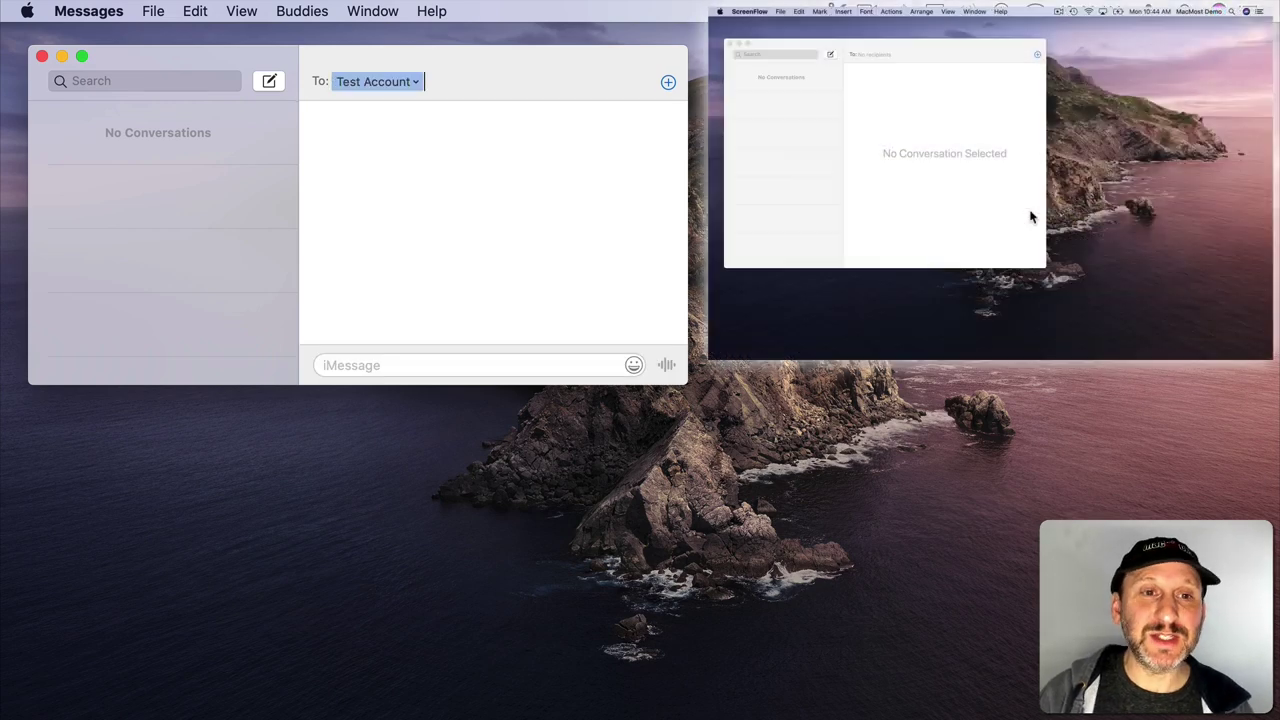
click(337, 366)
text(Hell)
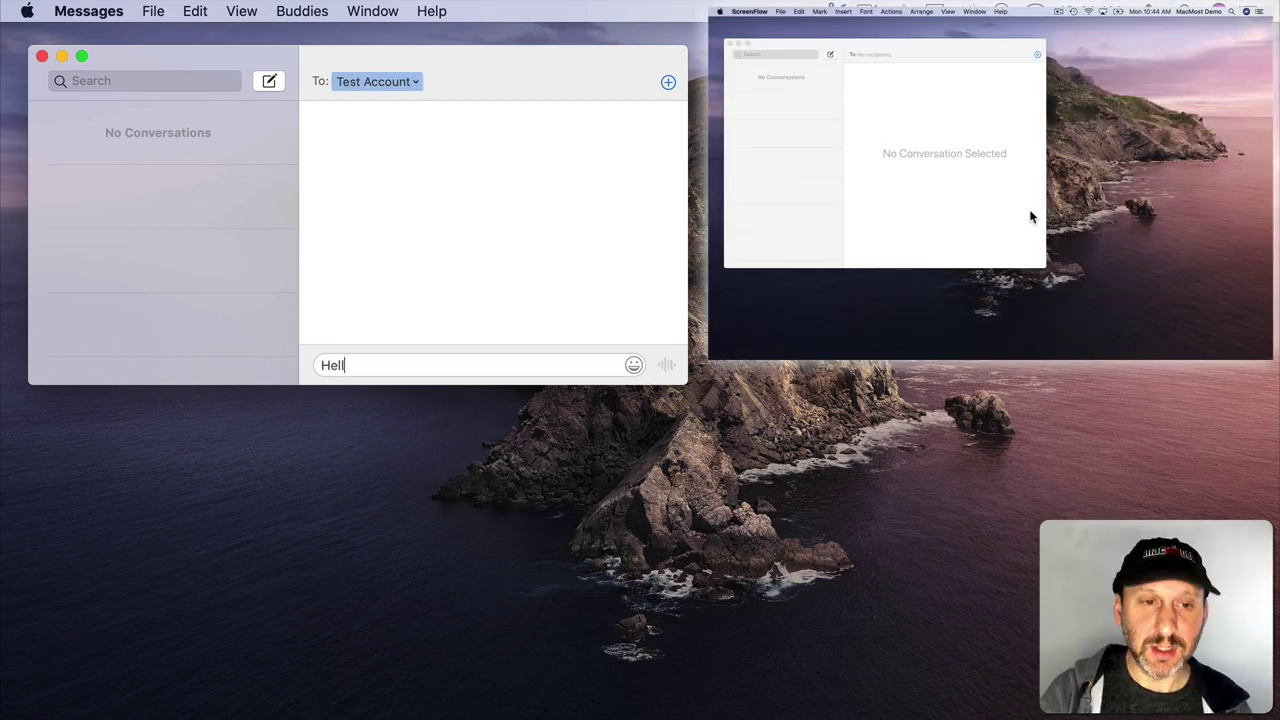
text(o)
key(Return)
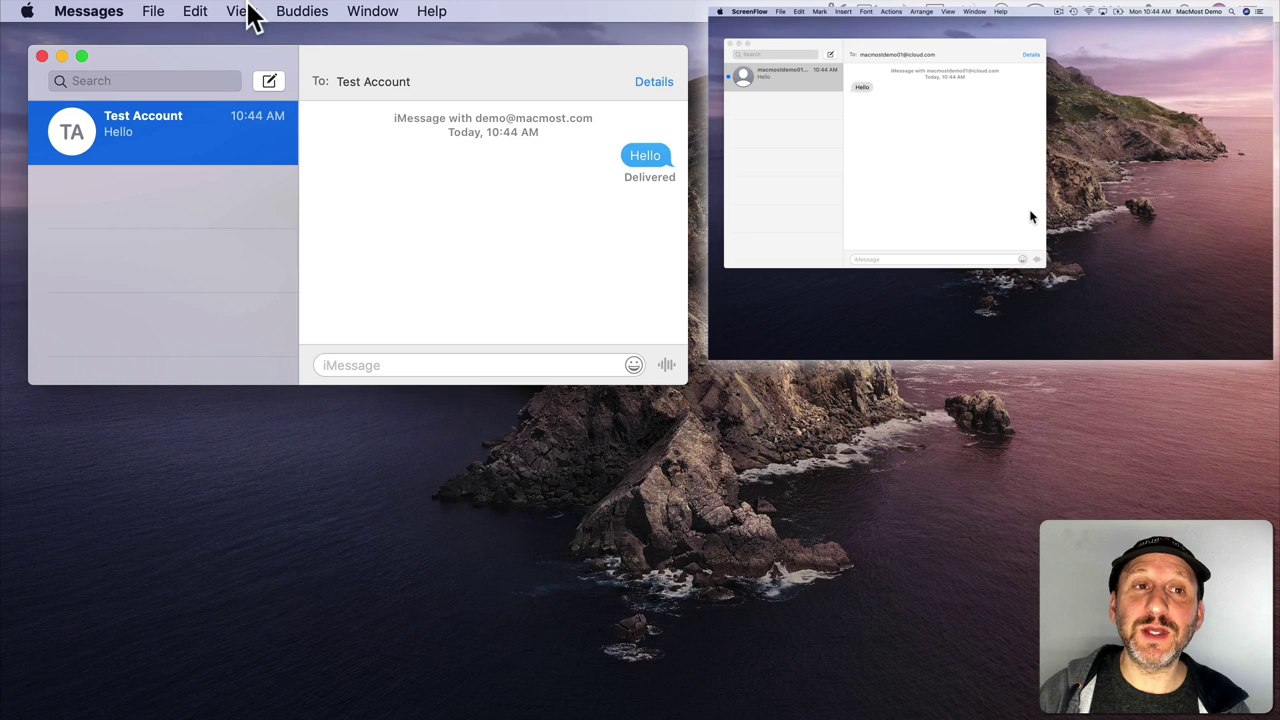
- Invite Test Account from the conversation's details to share this screen, and accept the invitation on the receiving Mac
click(298, 14)
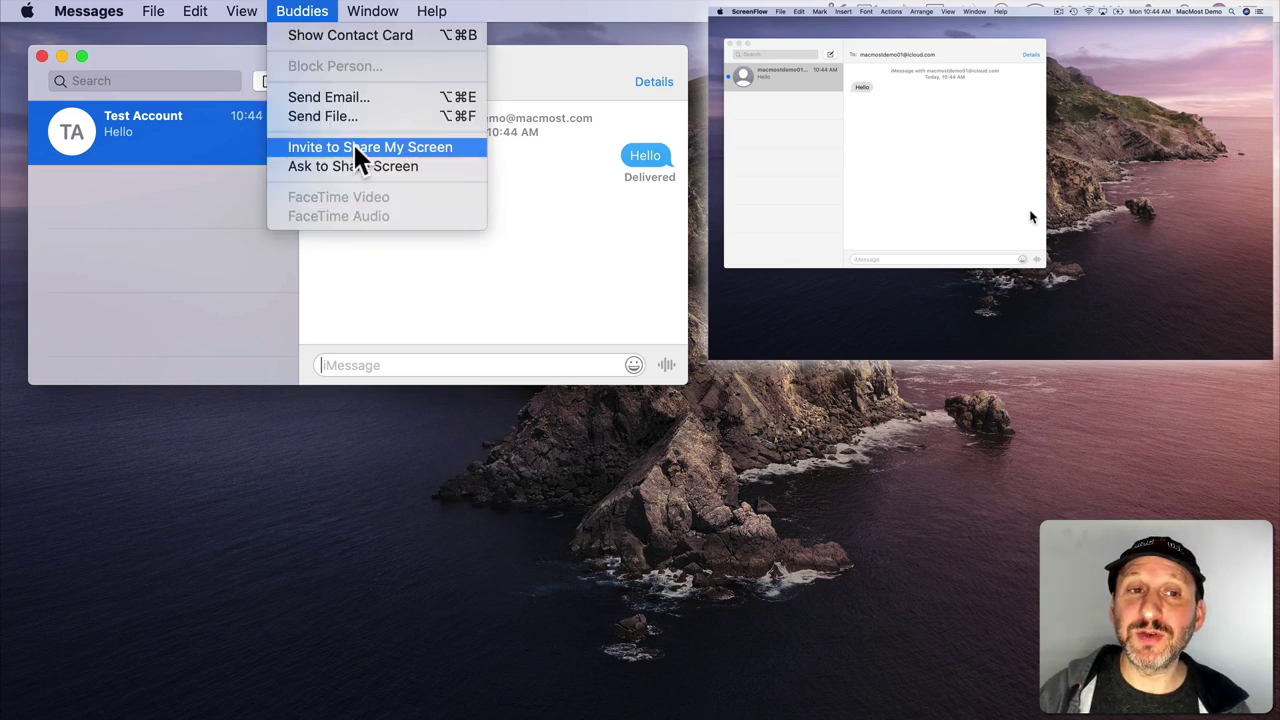
click(577, 206)
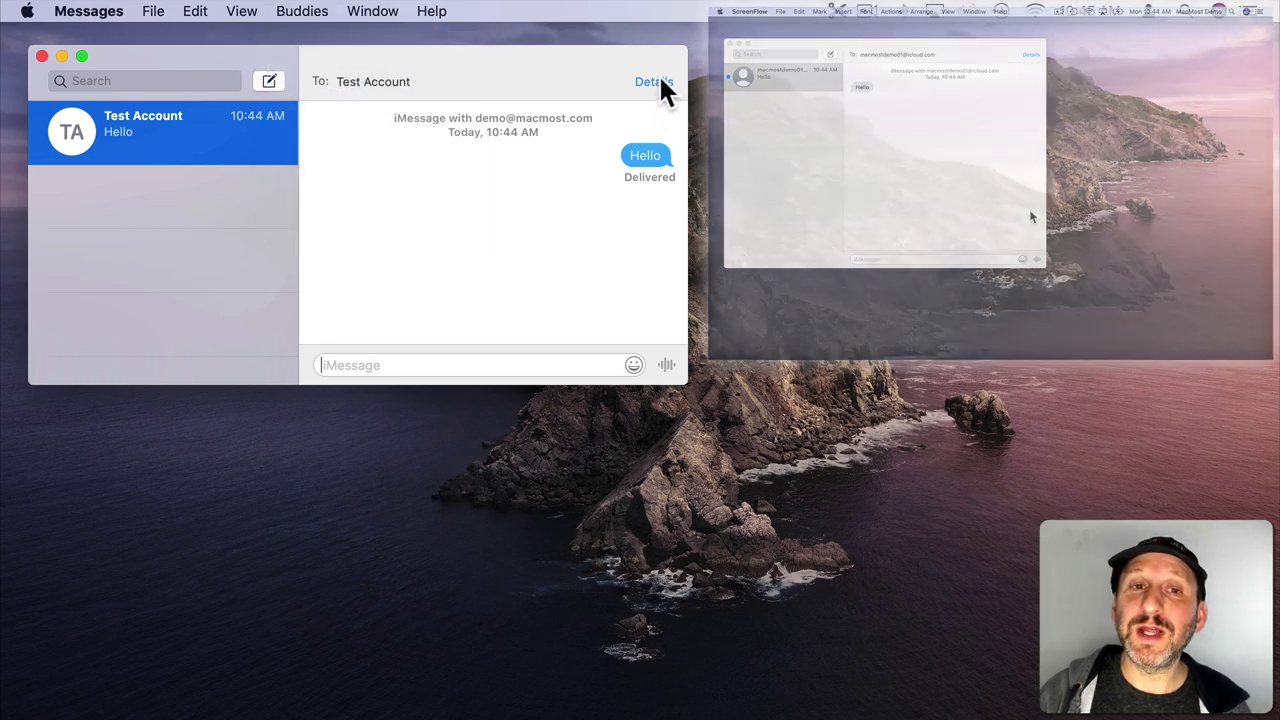
click(658, 82)
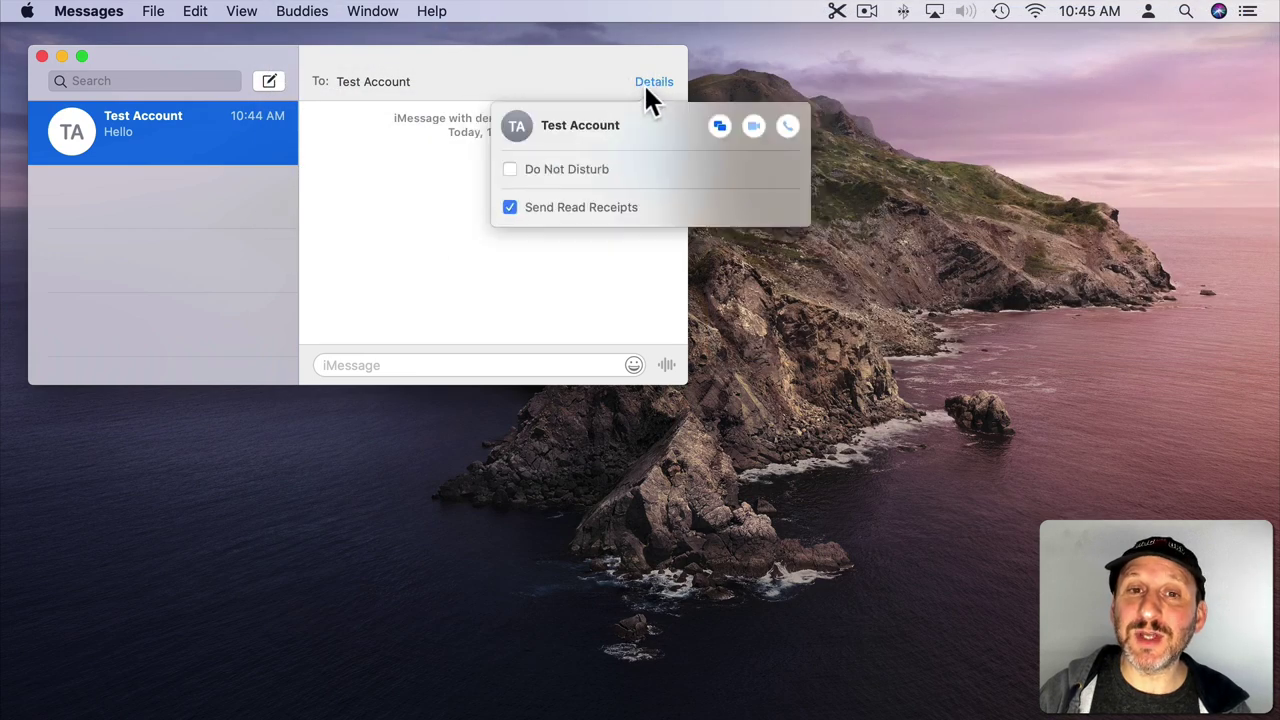
click(721, 125)
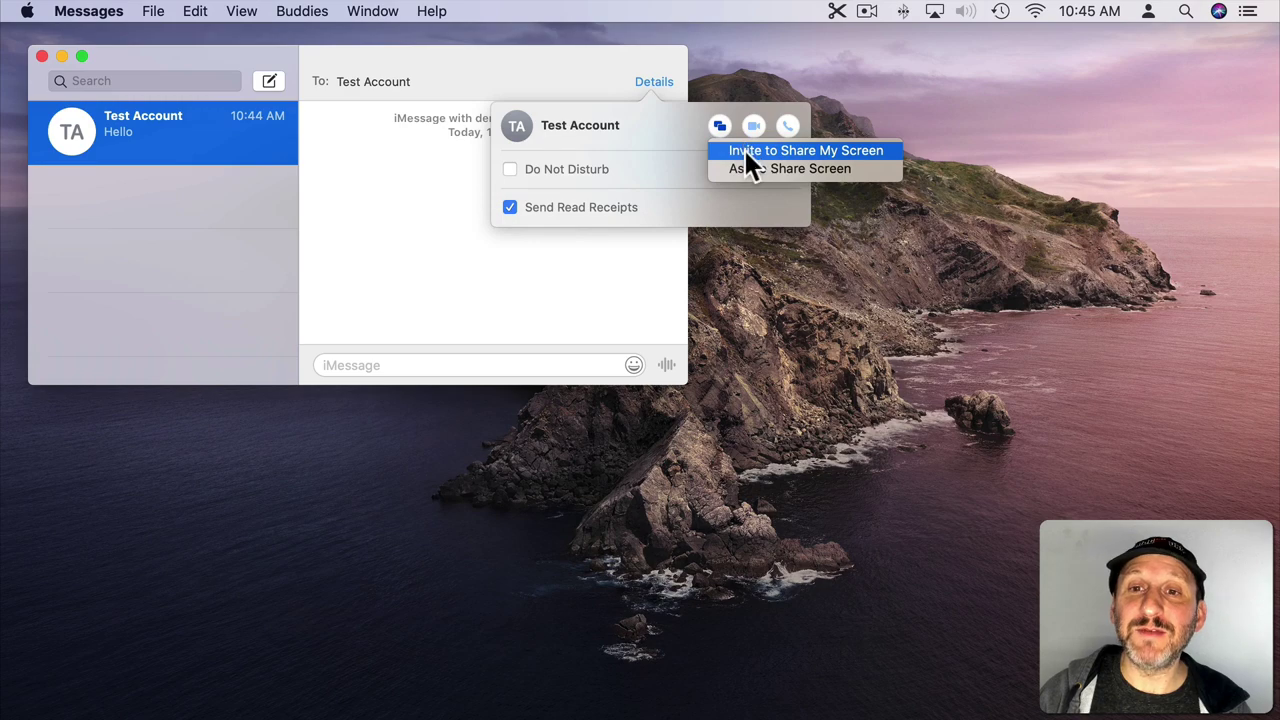
click(739, 150)
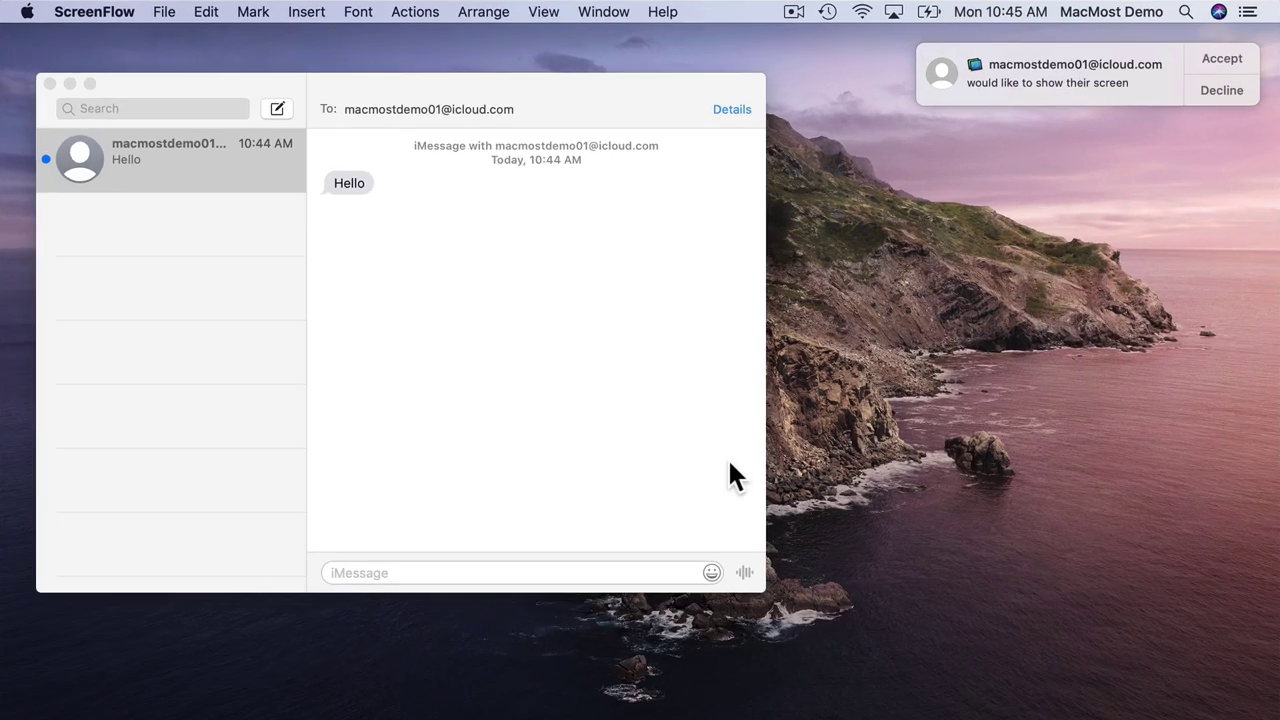
click(1220, 57)
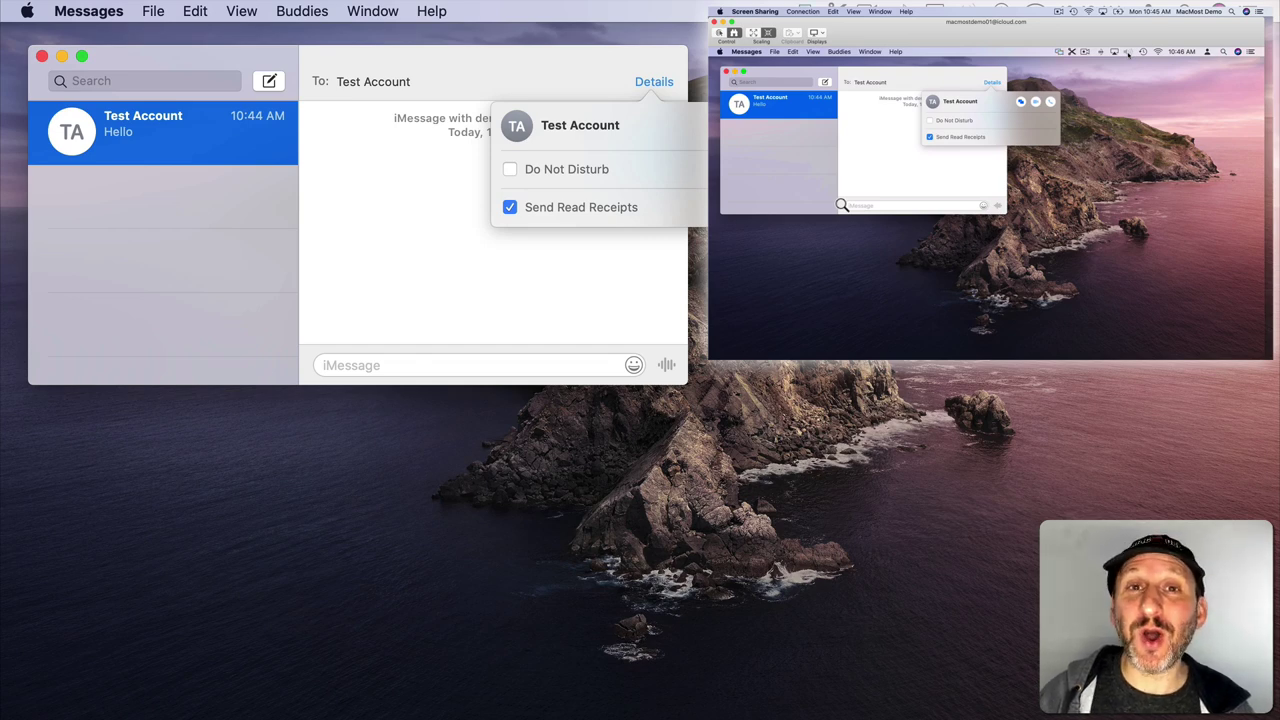
- Choose Display 2 for viewing in the receiving Mac's Screen Sharing window and make that window full screen
double_click(855, 42)
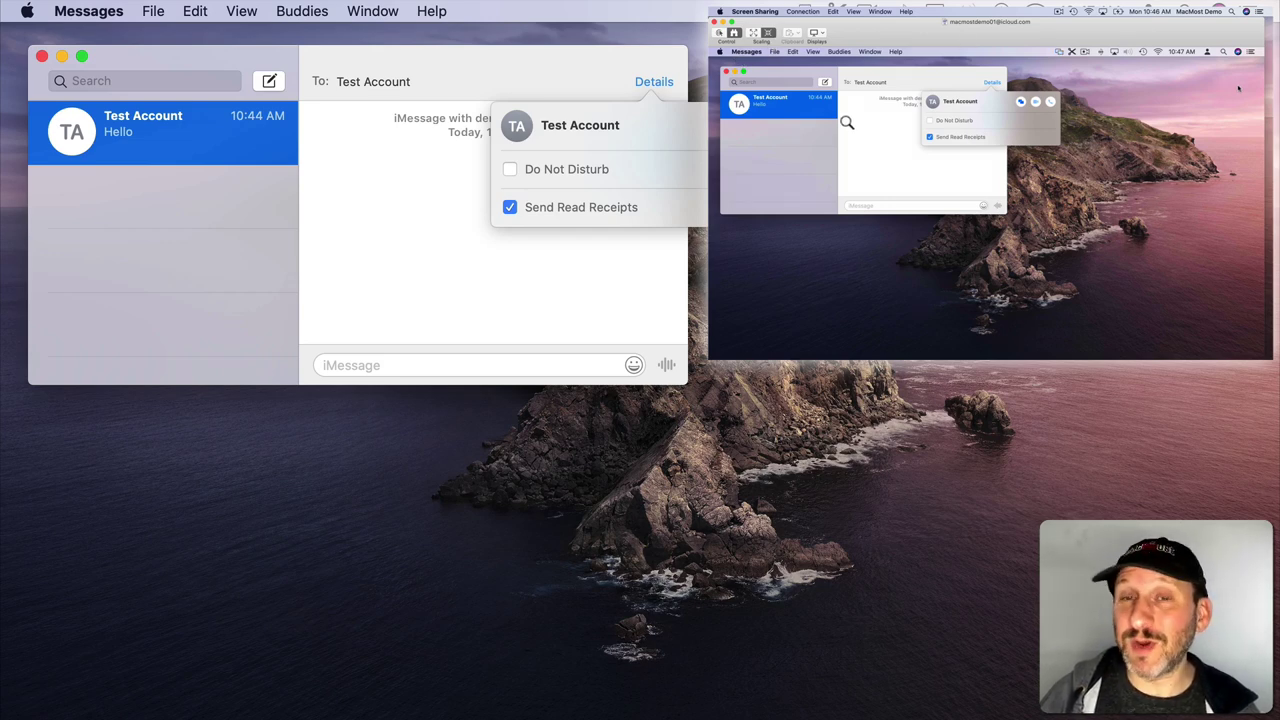
click(817, 36)
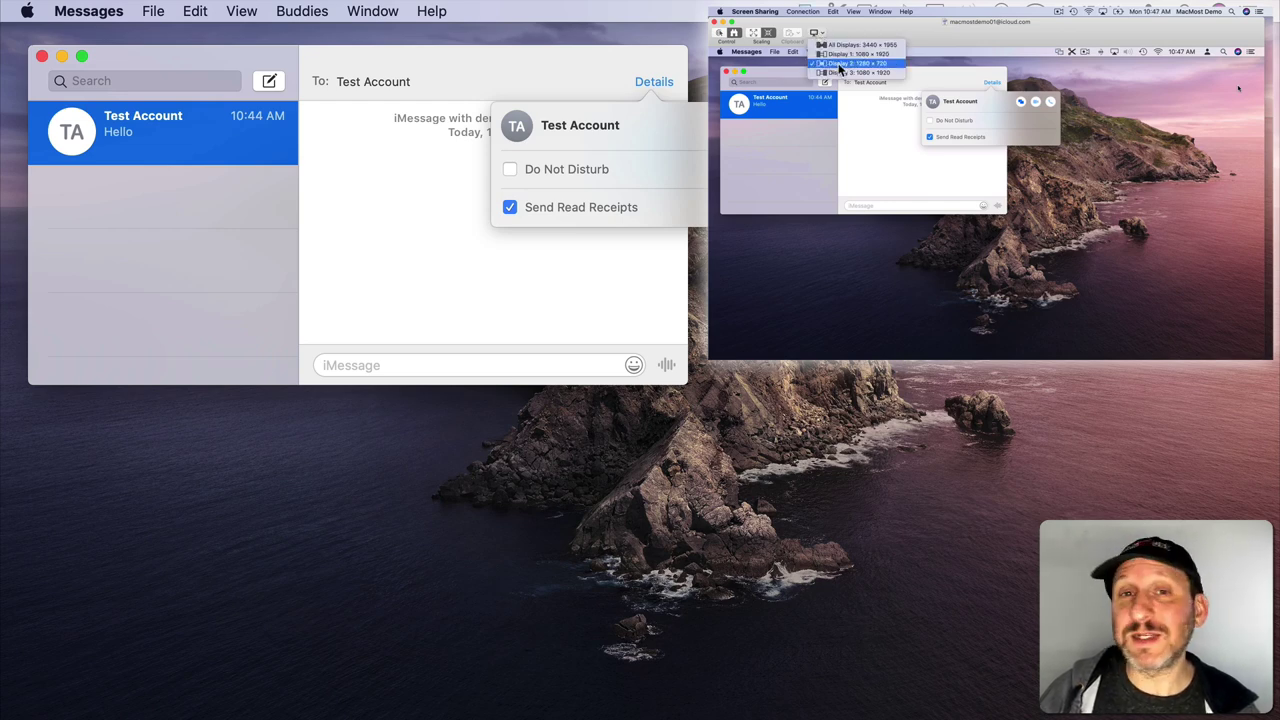
click(841, 66)
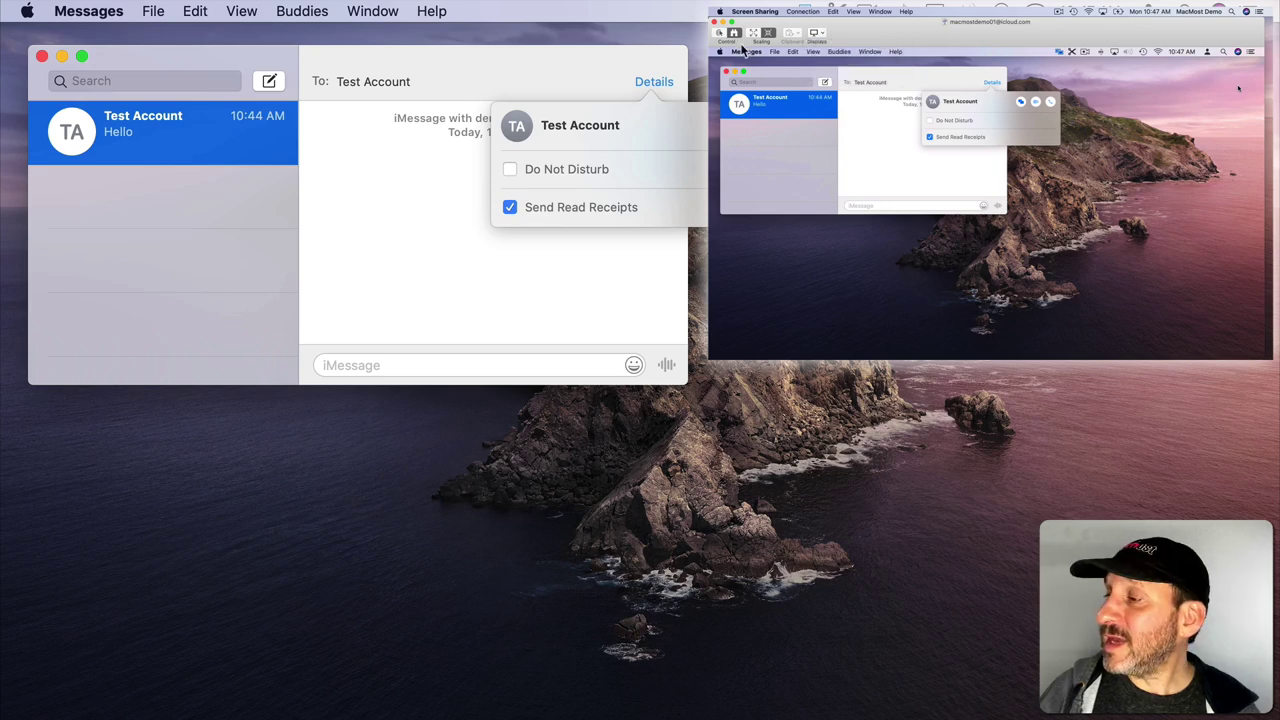
click(733, 22)
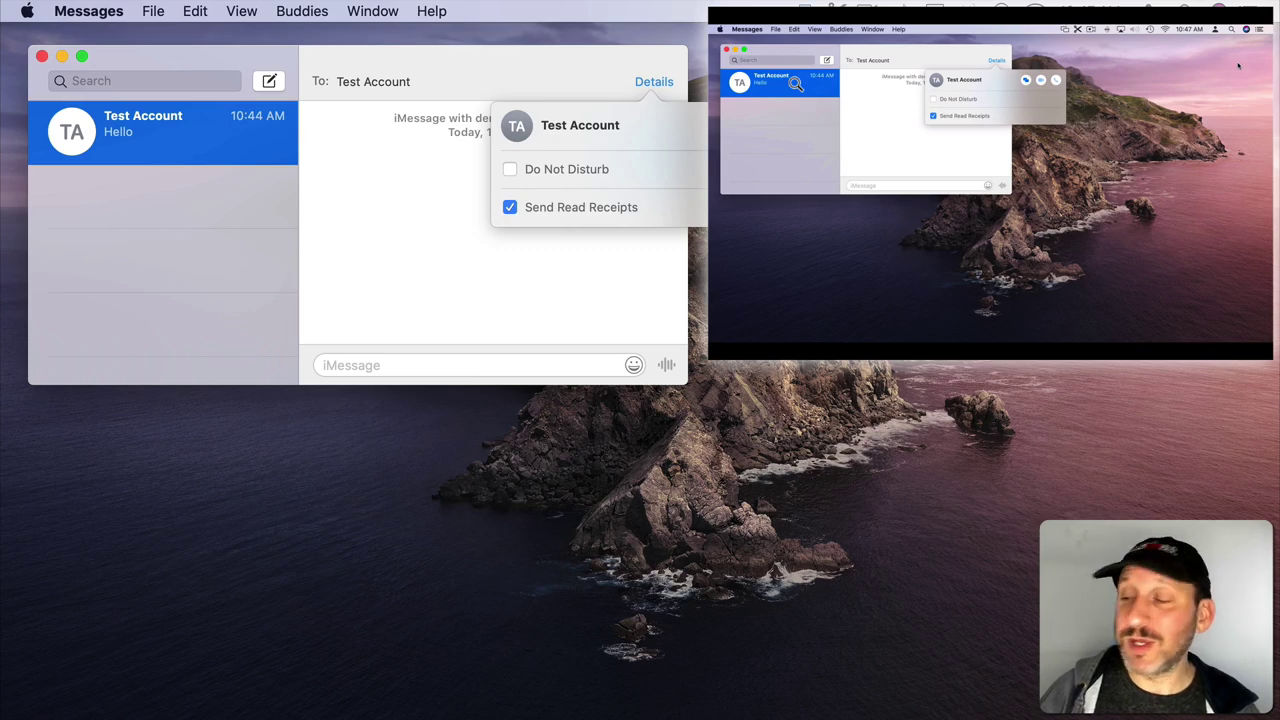
- Switch to Books on the sharing Mac and show Alice's Adventures in Wonderland in full screen
mouse_move(743, 712)
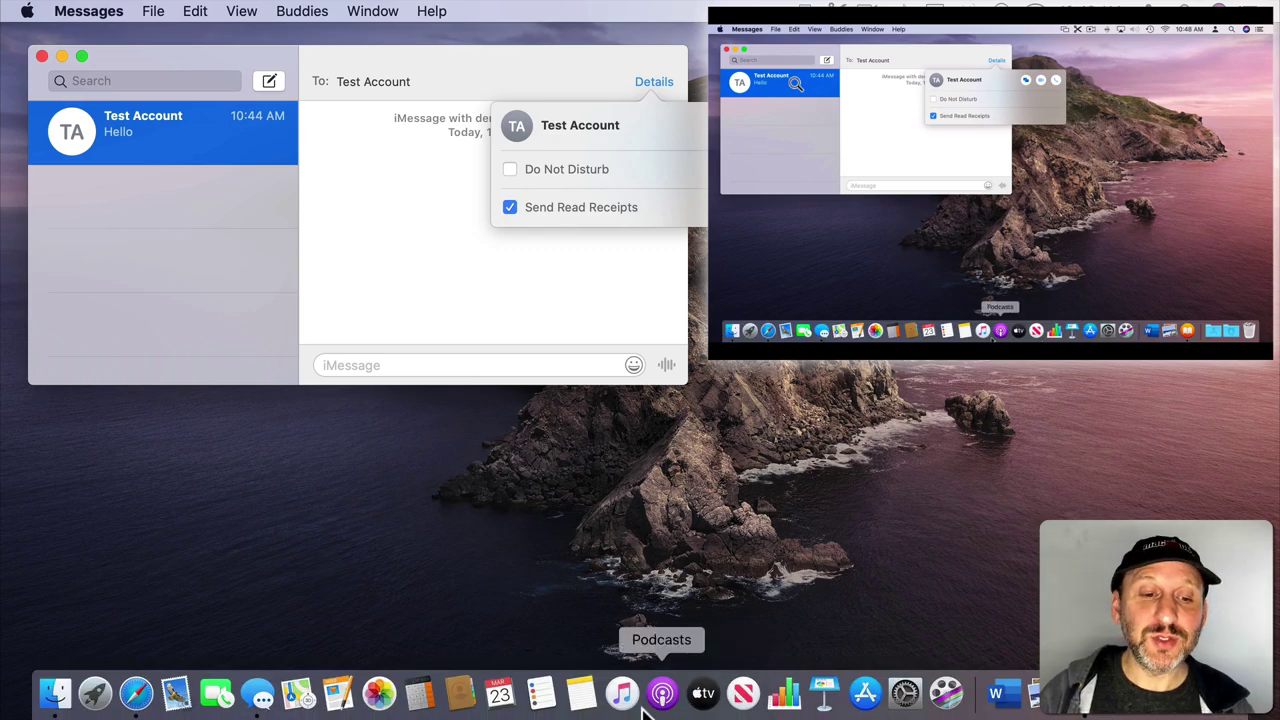
click(1090, 693)
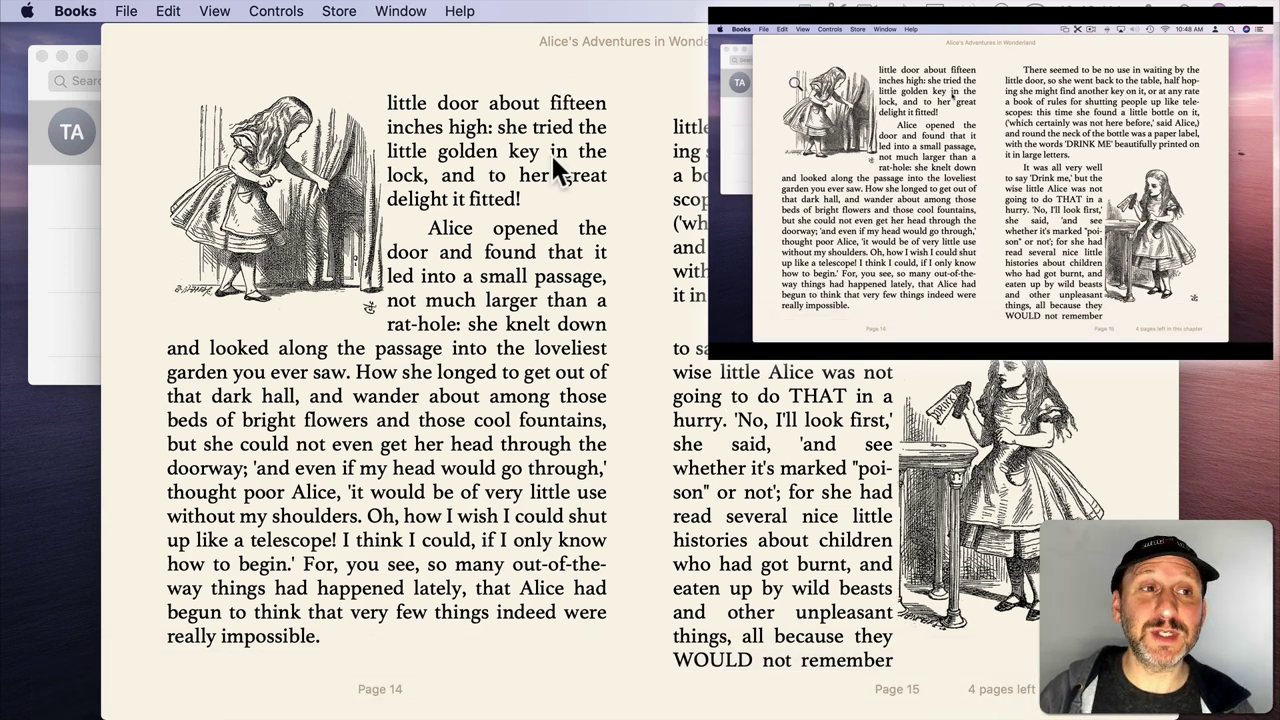
click(159, 42)
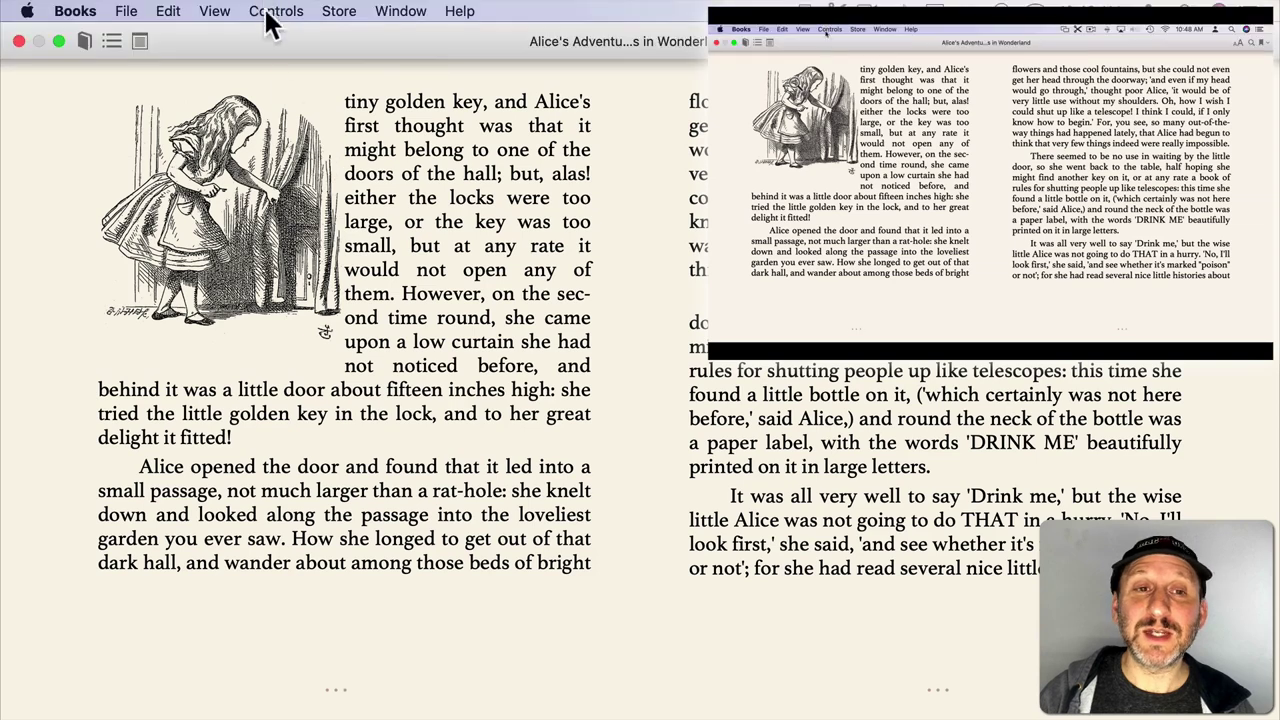
- Enlarge the book's text by two sizes, try the gray page theme, and settle on the white theme
mouse_move(1105, 10)
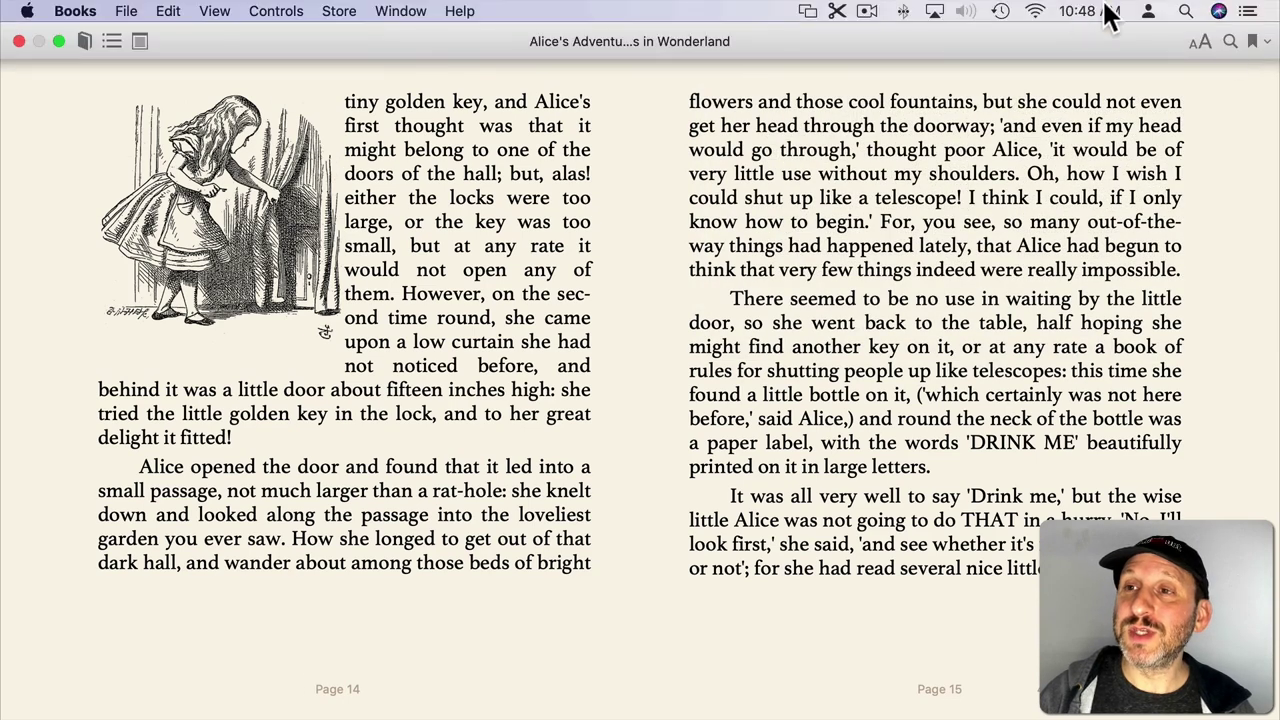
click(1201, 42)
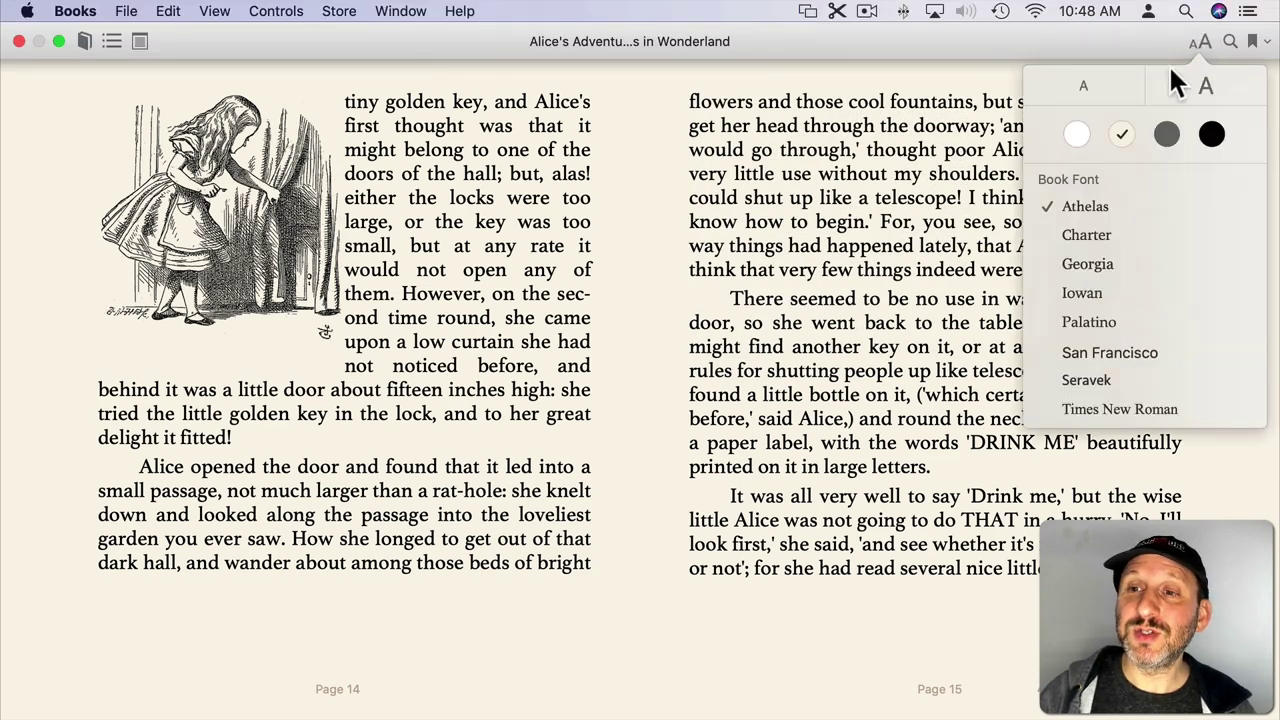
click(1201, 63)
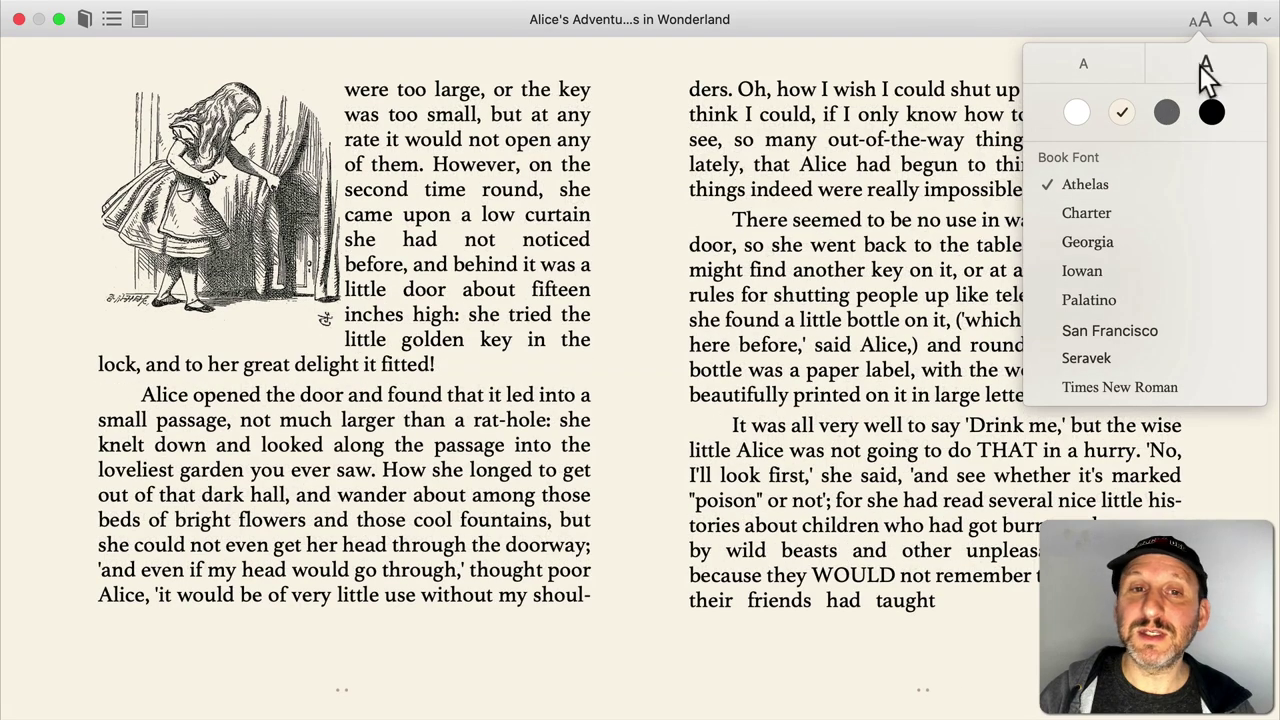
click(1198, 62)
click(1160, 116)
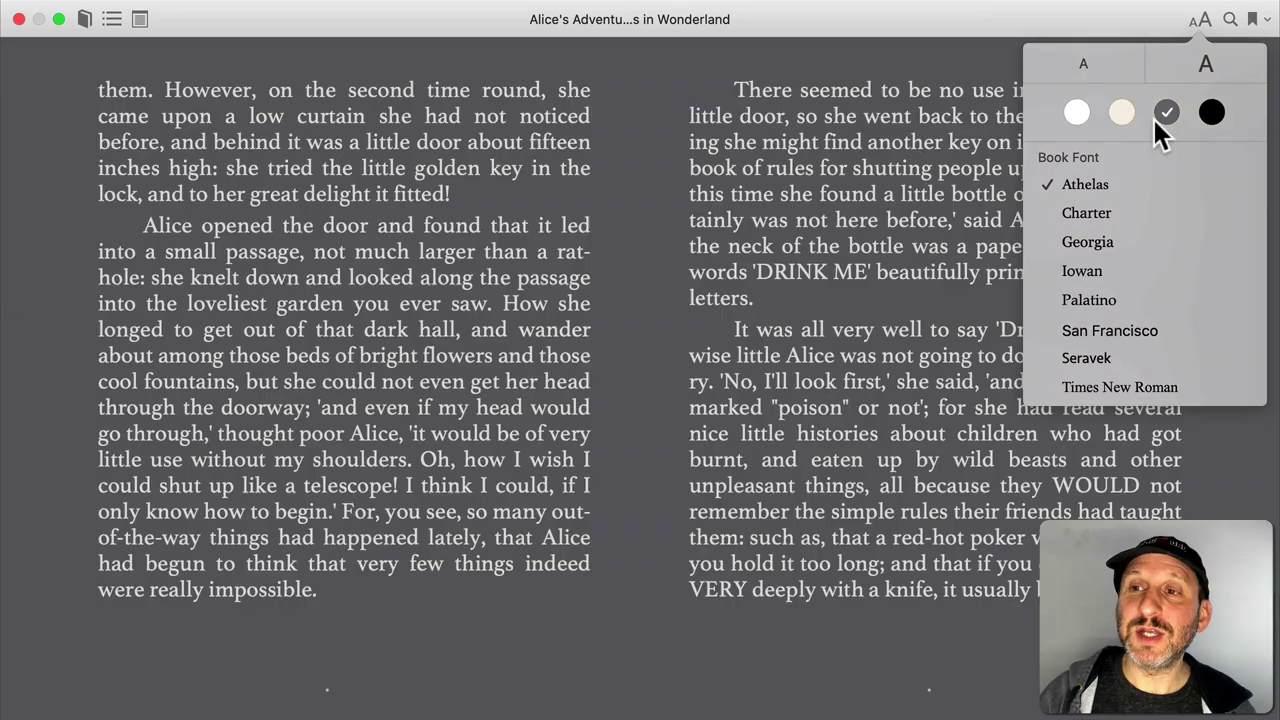
click(1079, 110)
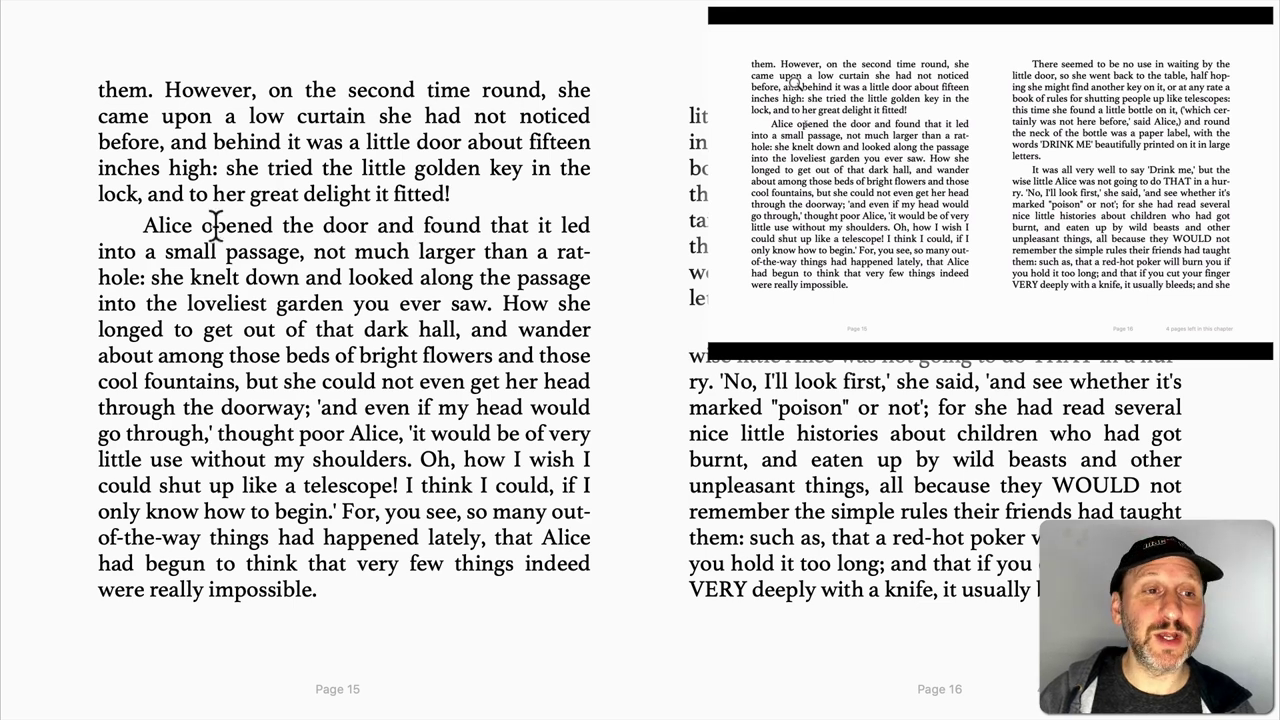
- Point out the line starting "Alice opened the door" by selecting and deselecting it, and take the book out of full screen
drag(145, 225, 590, 228)
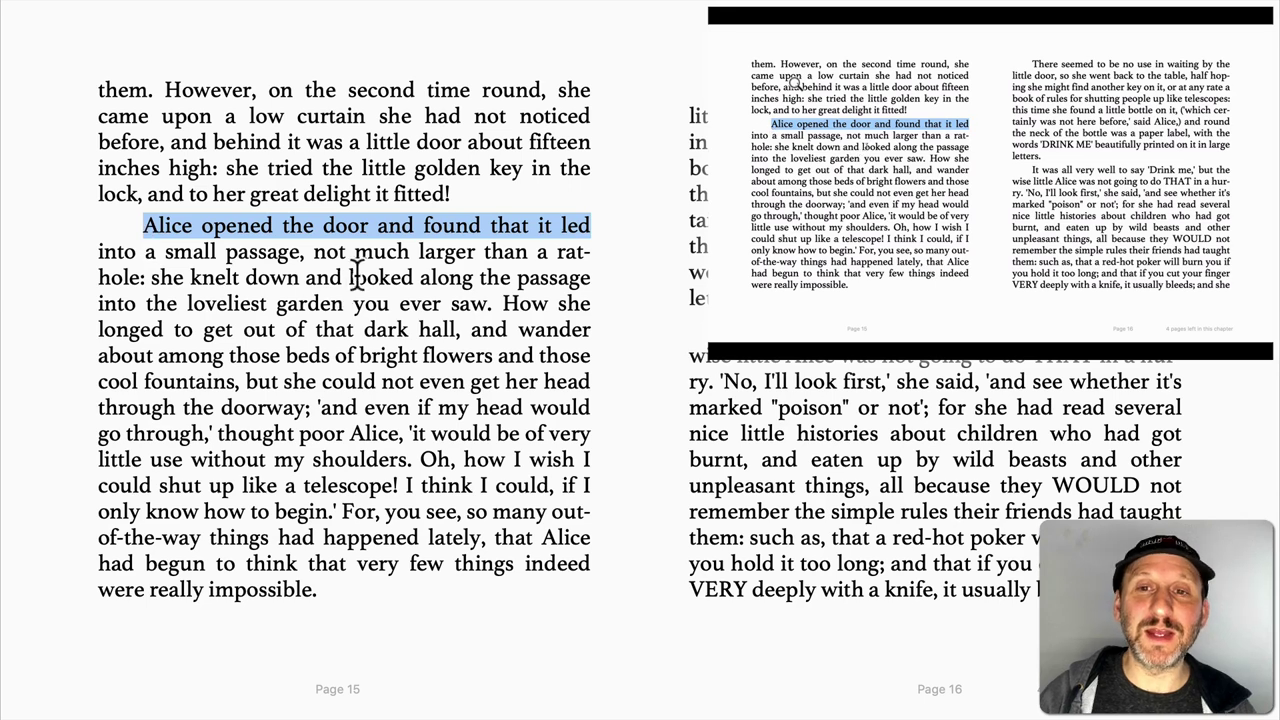
click(520, 218)
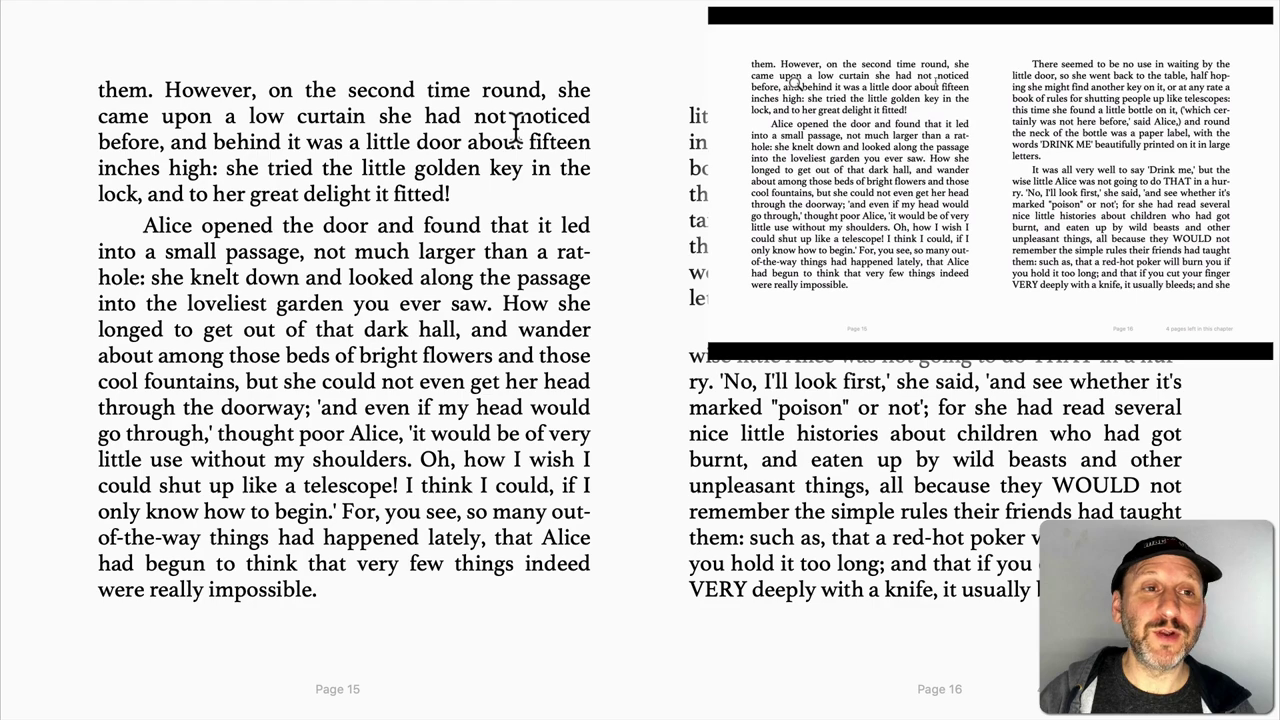
mouse_move(514, 4)
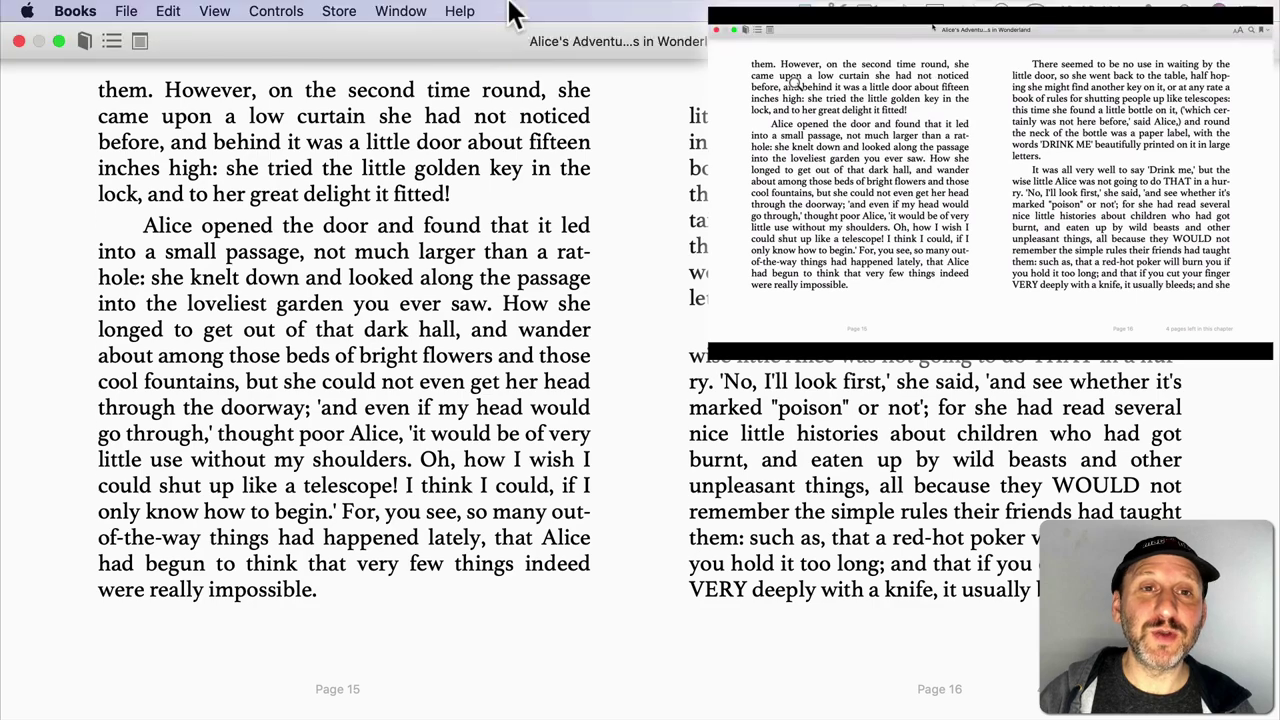
click(59, 41)
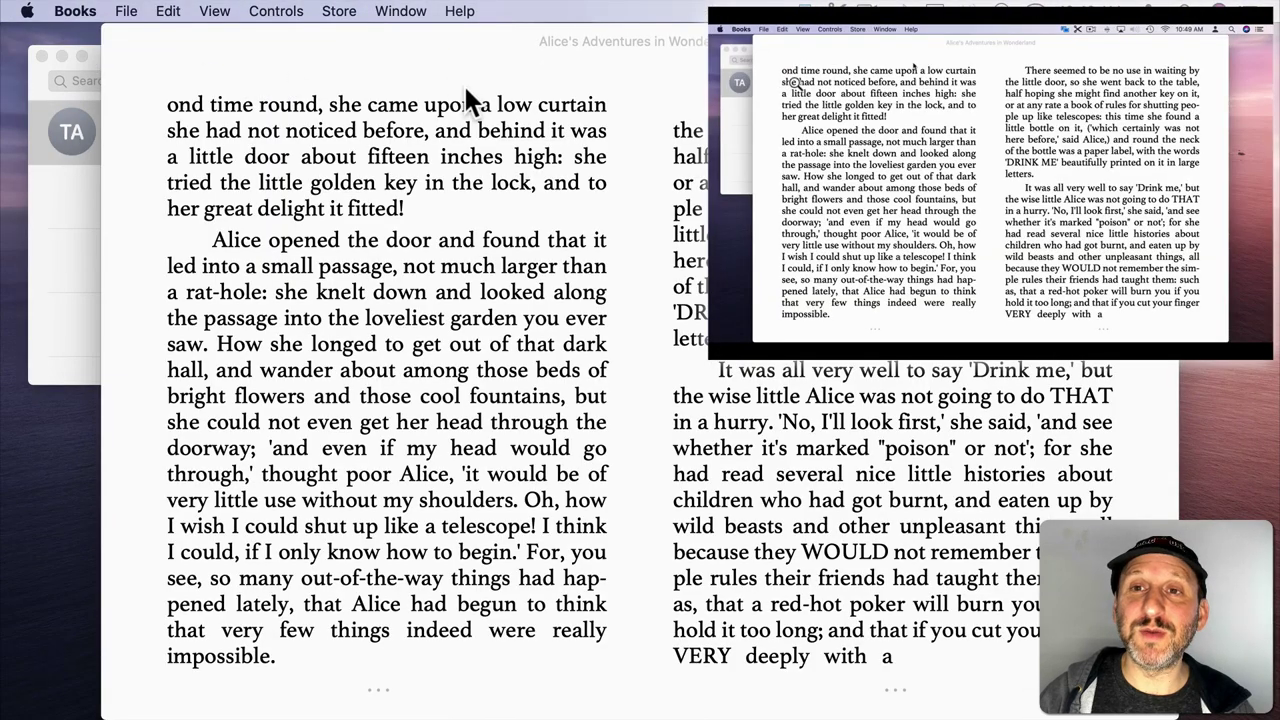
- Check the screen-sharing options on the sharing Mac and end the session by closing the viewer's Screen Sharing window
click(808, 12)
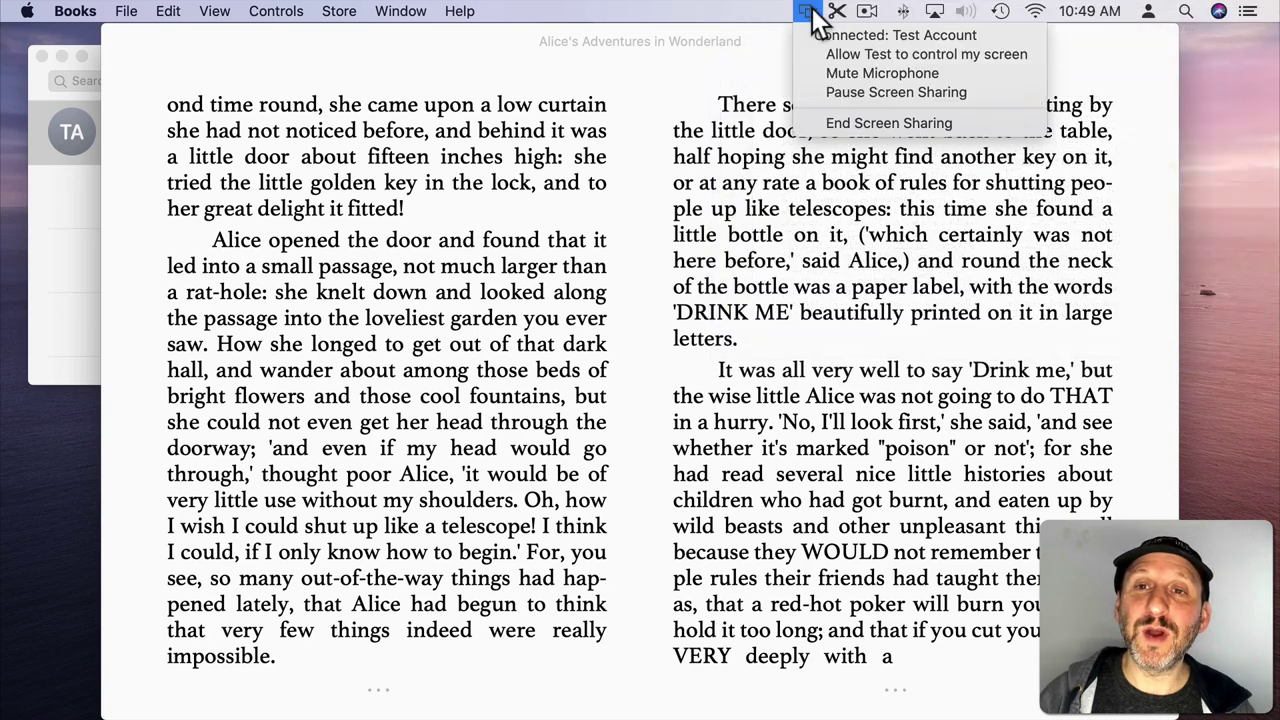
click(860, 124)
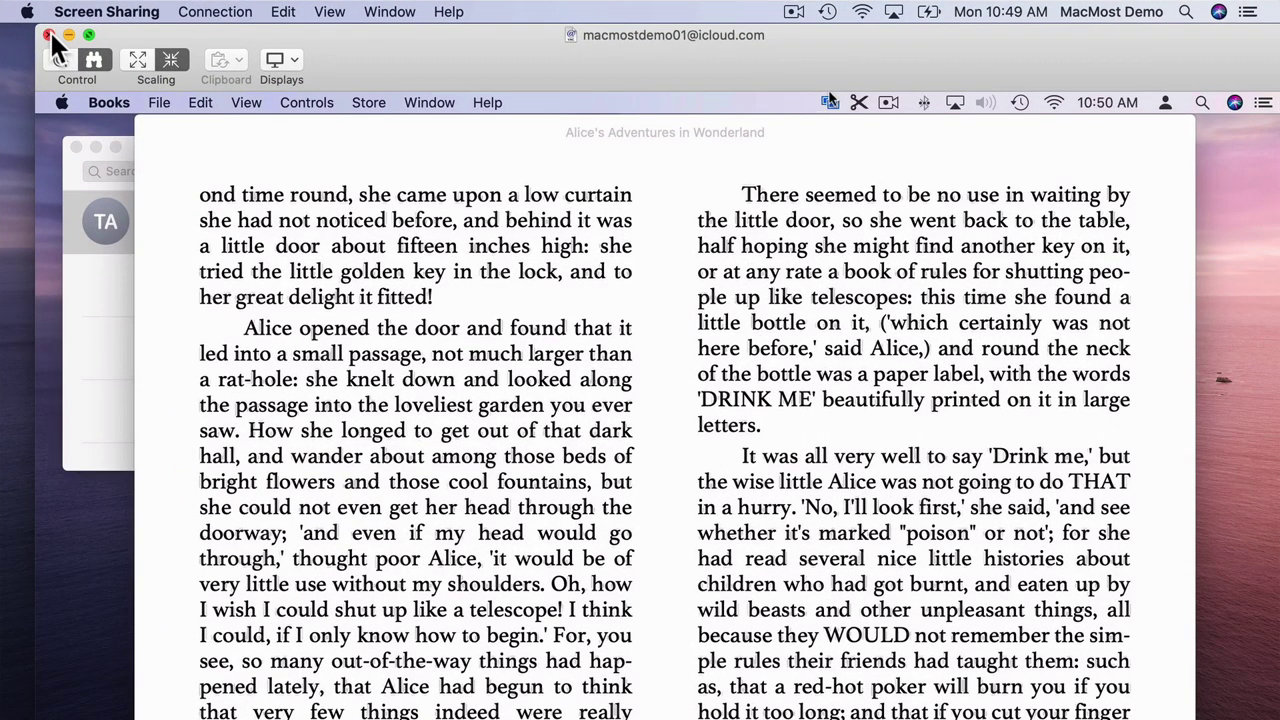
click(48, 35)
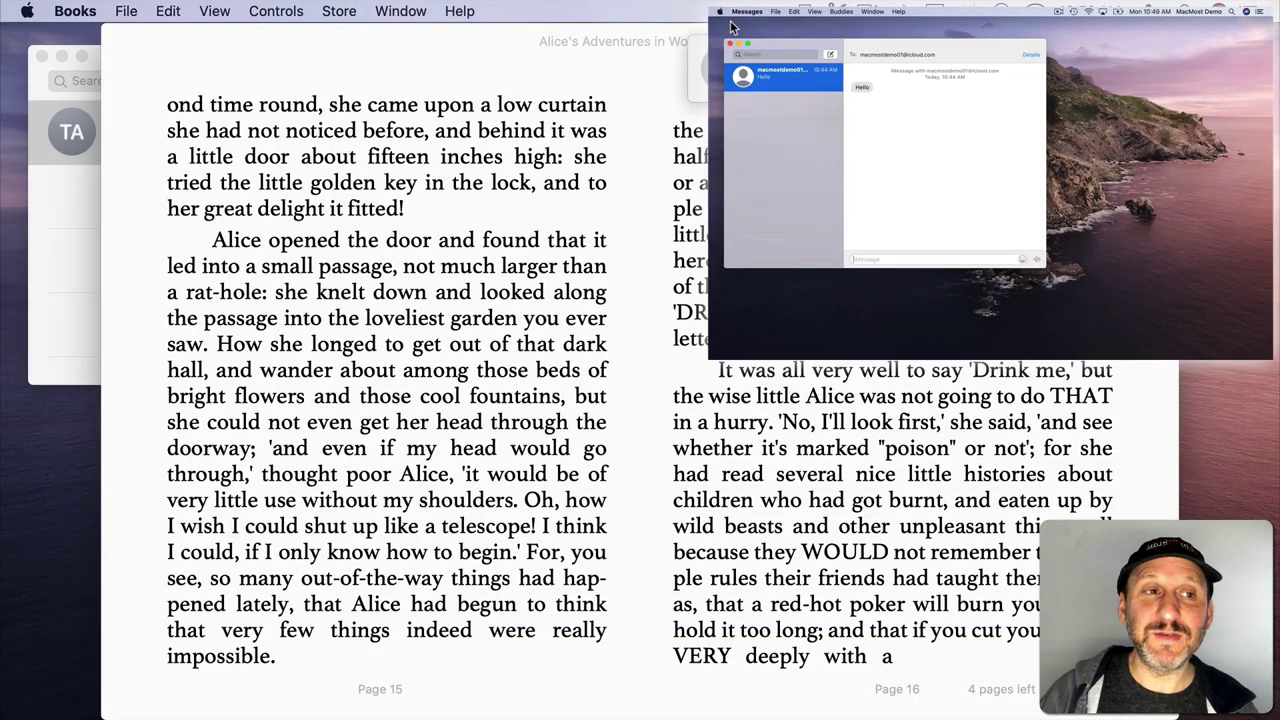
click(55, 210)
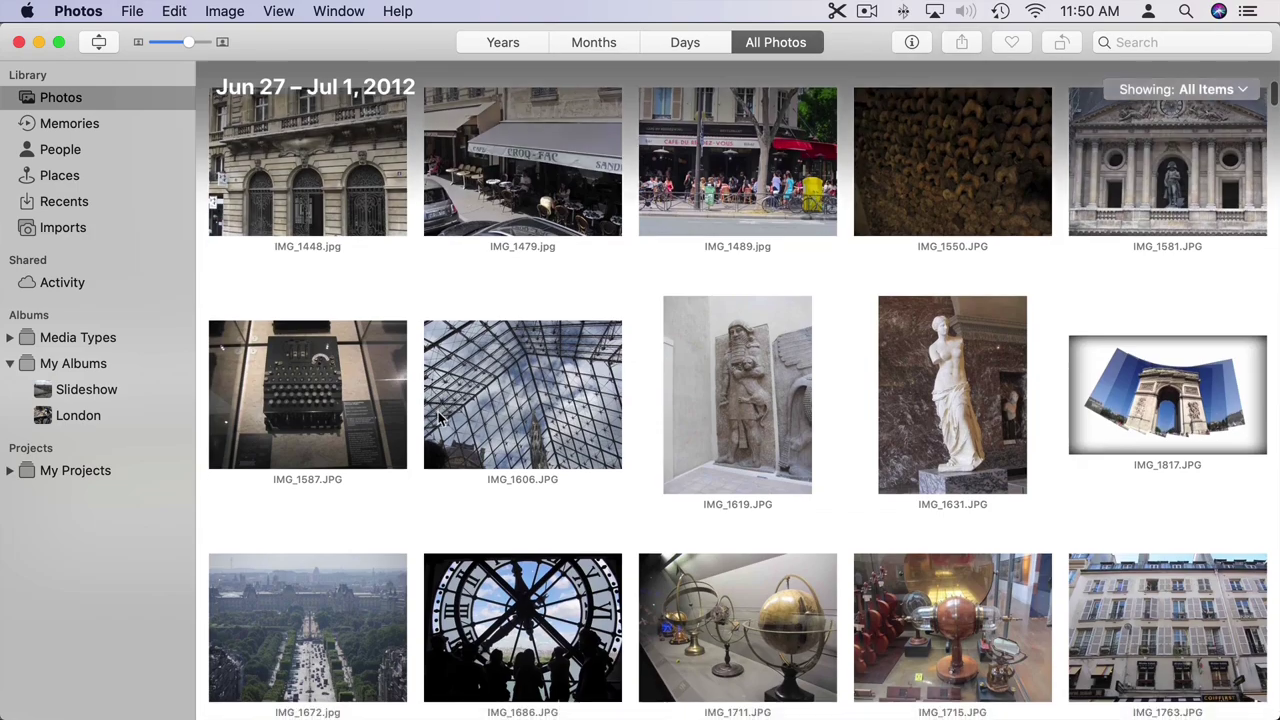
- Browse through all the 2012 travel pictures in the Photos library
scroll(438, 418, down, 10)
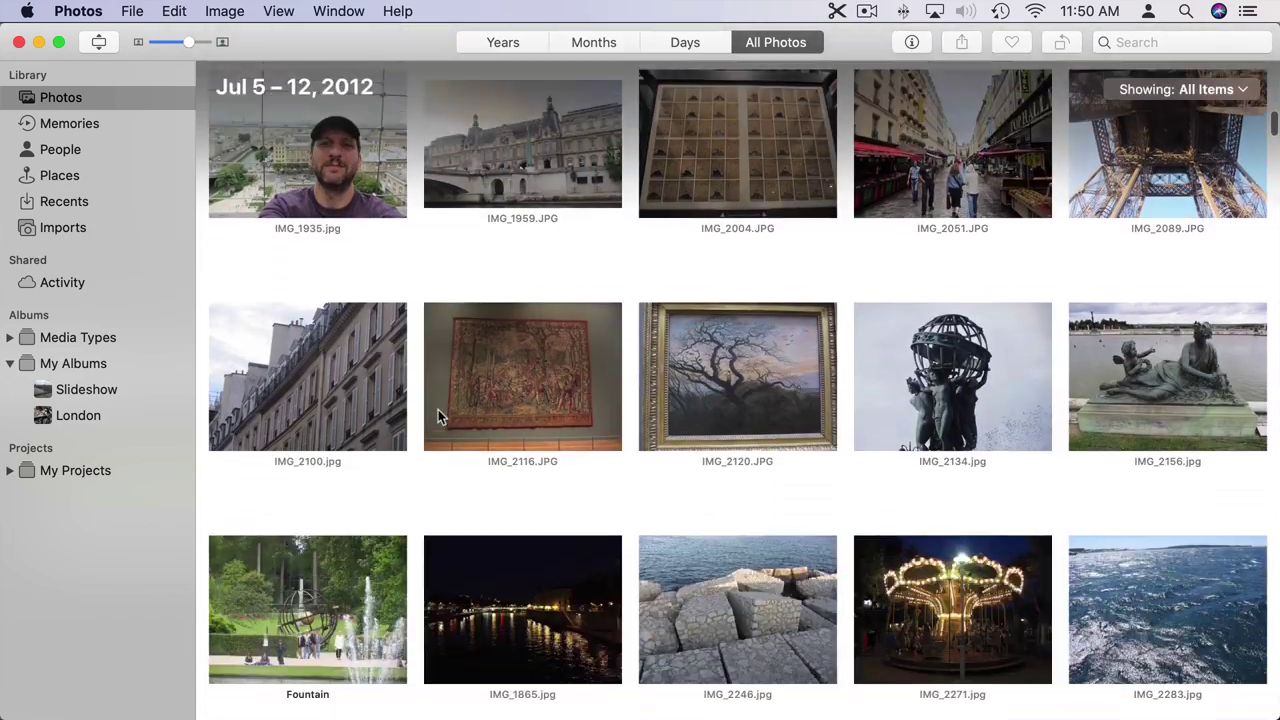
scroll(438, 418, down, 10)
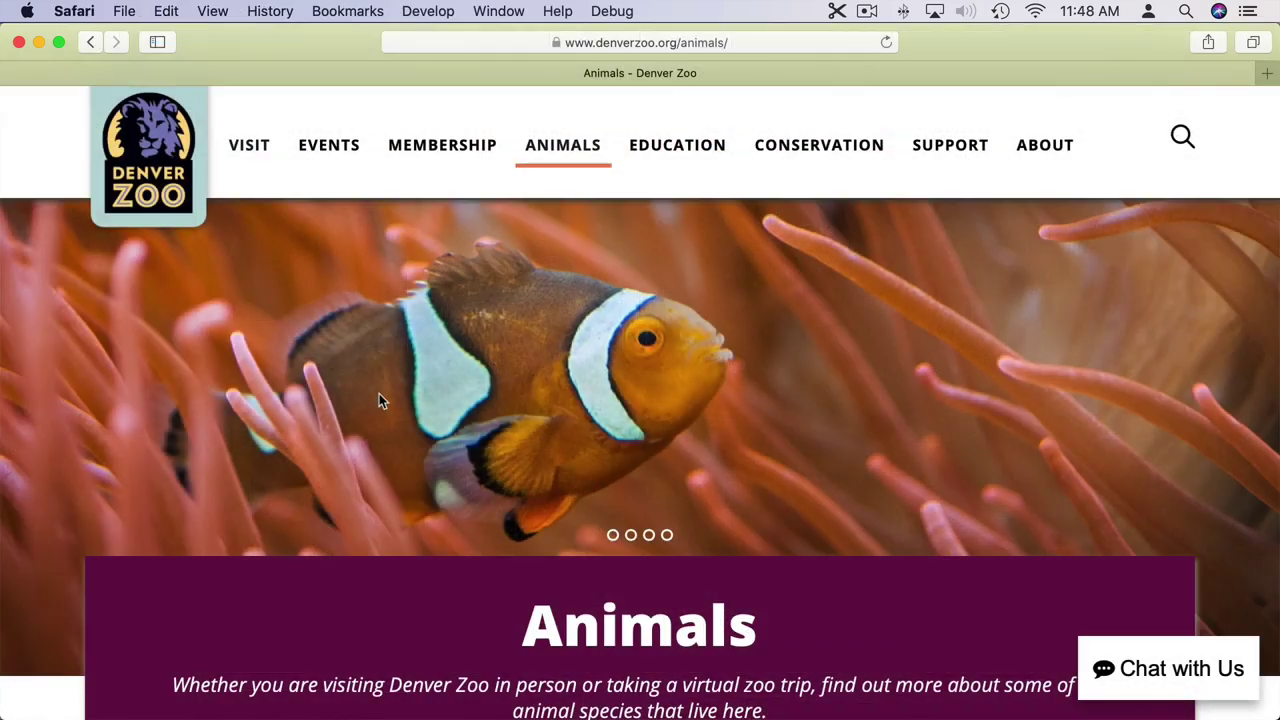
- Look through the animal species listed on the Denver Zoo Animals page in Safari
scroll(380, 400, down, 5)
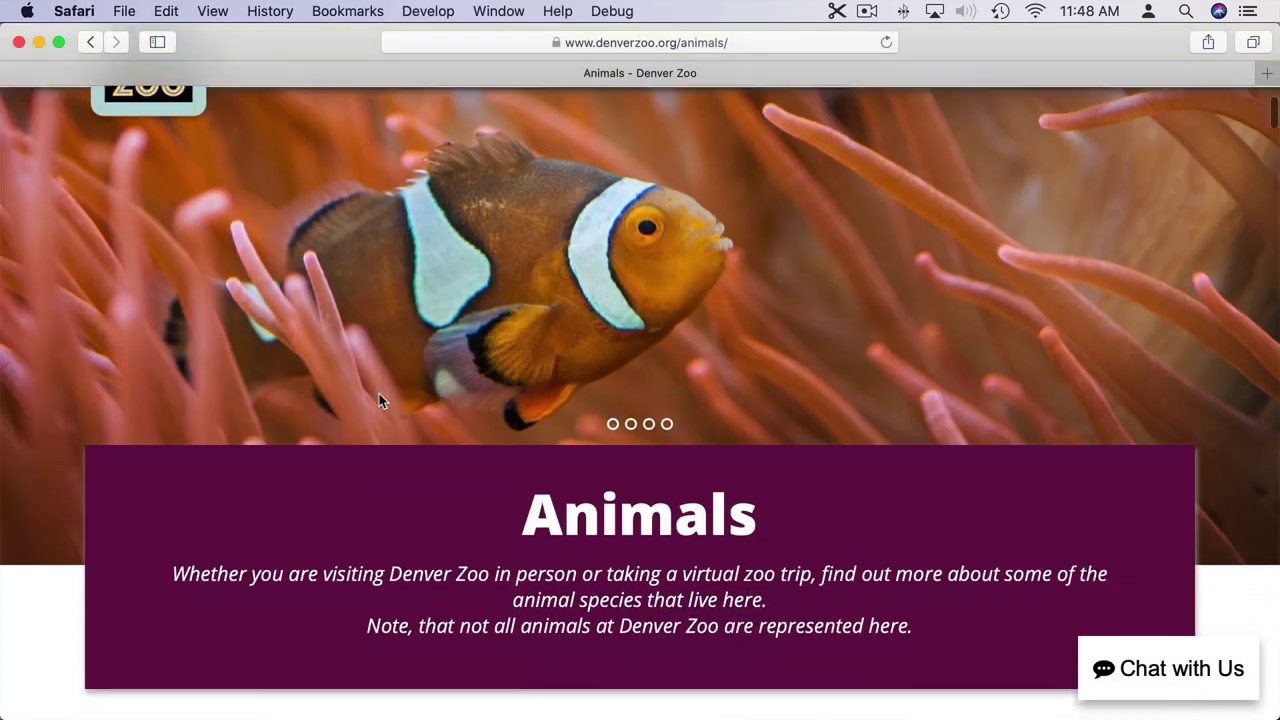
scroll(379, 398, down, 10)
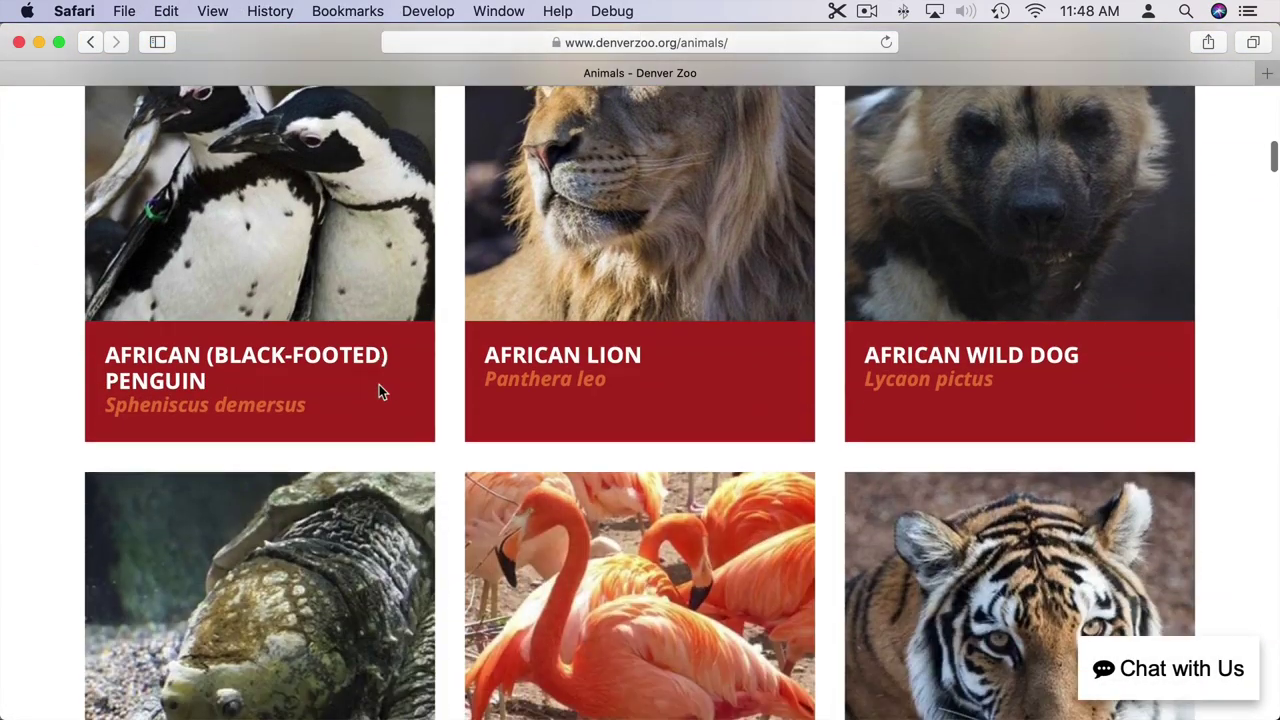
scroll(379, 384, down, 12)
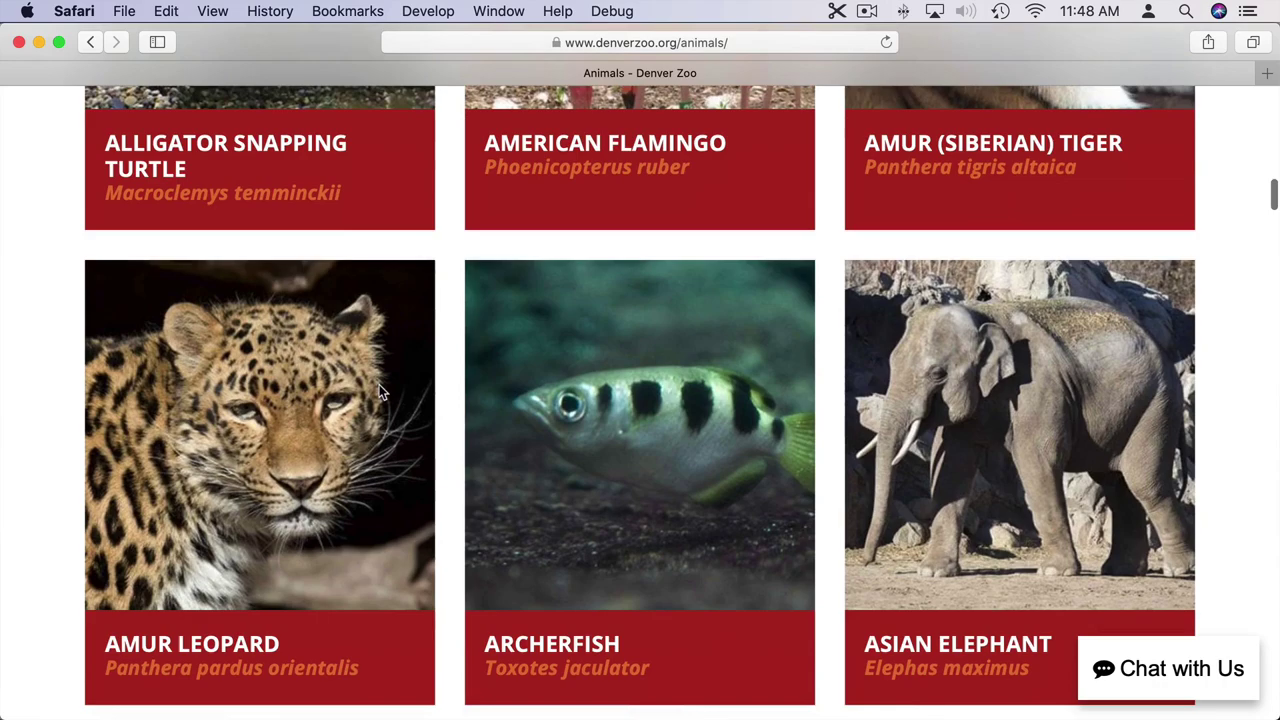